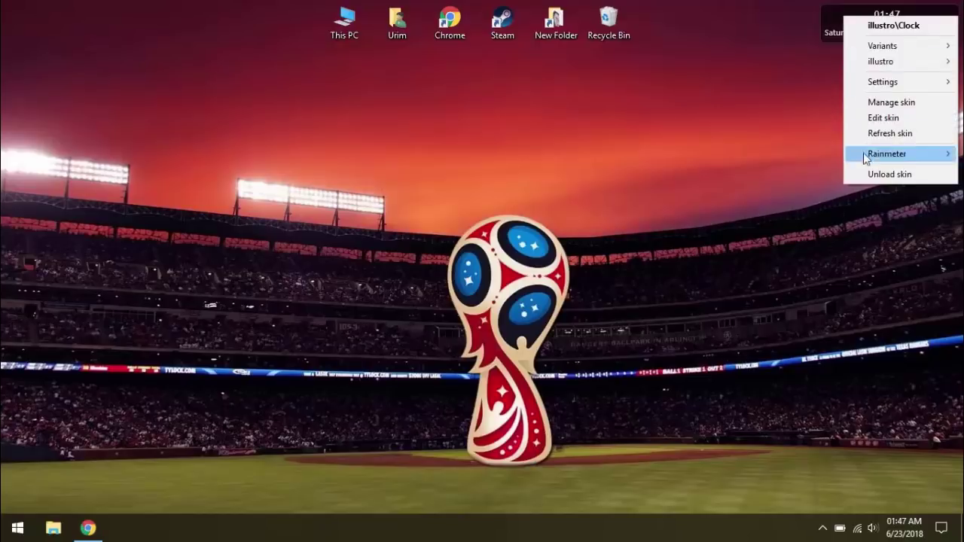
# Step: Unload the illustro Clock skin from the desktop
pyautogui.click(865, 177)
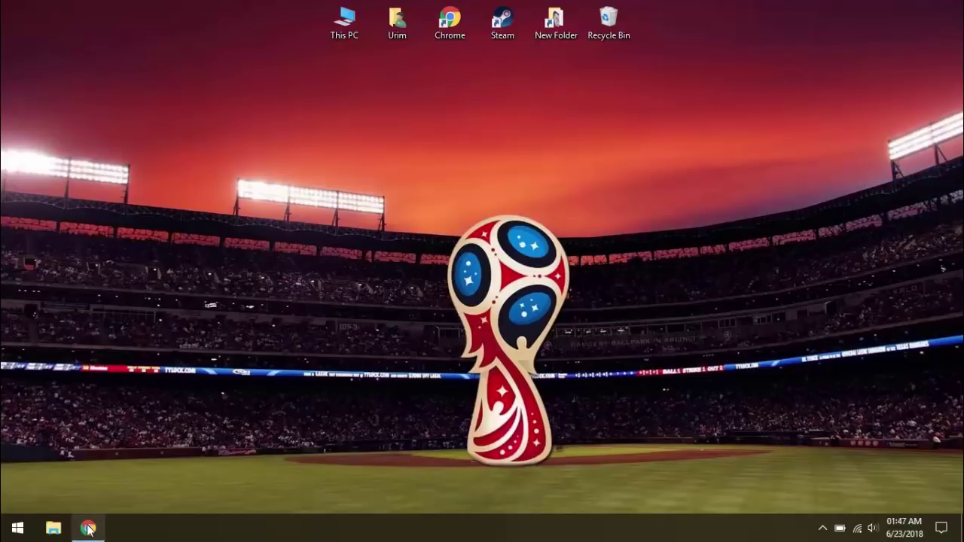
# Step: Switch to Chrome, download the FLHUD 1.2 (Final) skin from its DeviantArt page and install it in Rainmeter
pyautogui.click(89, 528)
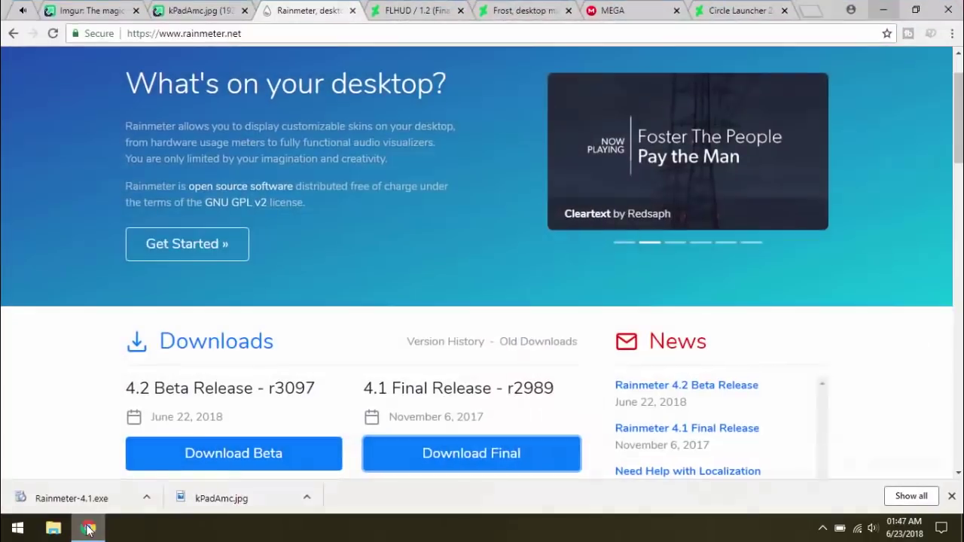
pyautogui.click(408, 12)
pyautogui.scroll(-3, 791, 376)
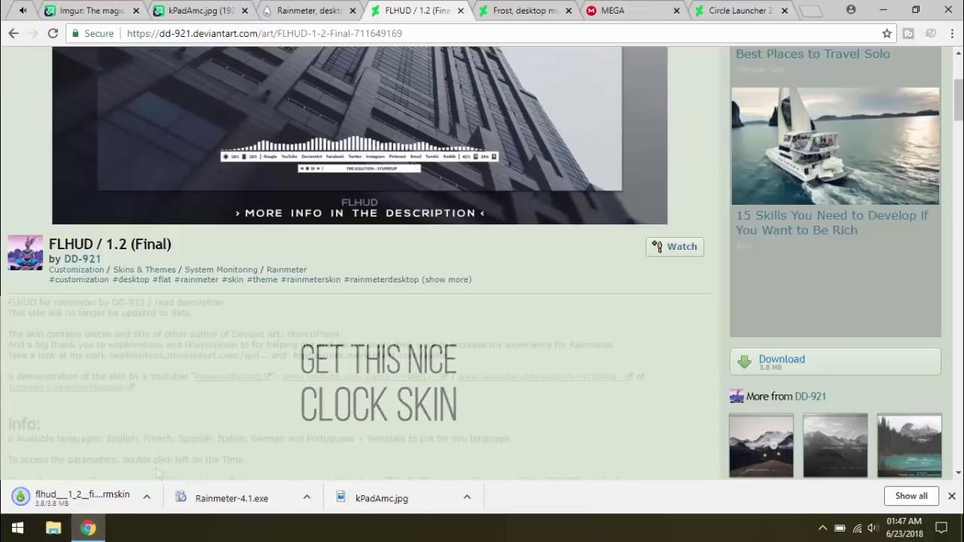
pyautogui.click(134, 490)
pyautogui.click(521, 395)
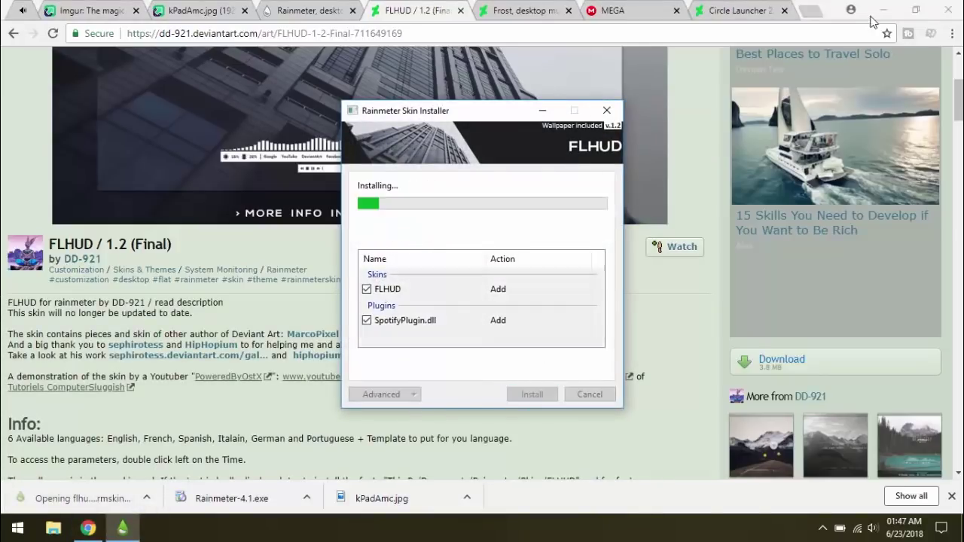
pyautogui.click(882, 11)
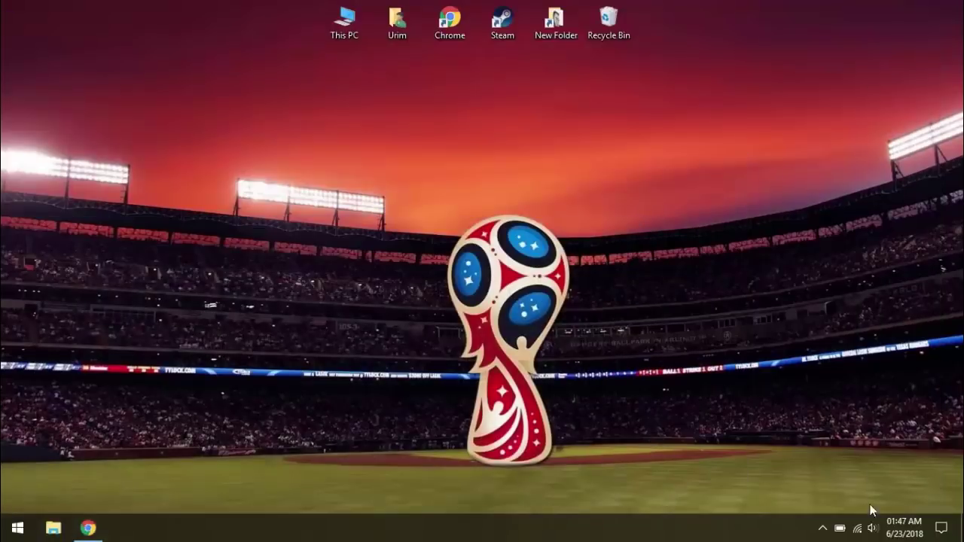
# Step: Load FLHUD's Time - Date.ini skin in Rainmeter and place the clock at the upper centre of the desktop, below the icons
pyautogui.click(820, 530)
pyautogui.click(821, 475)
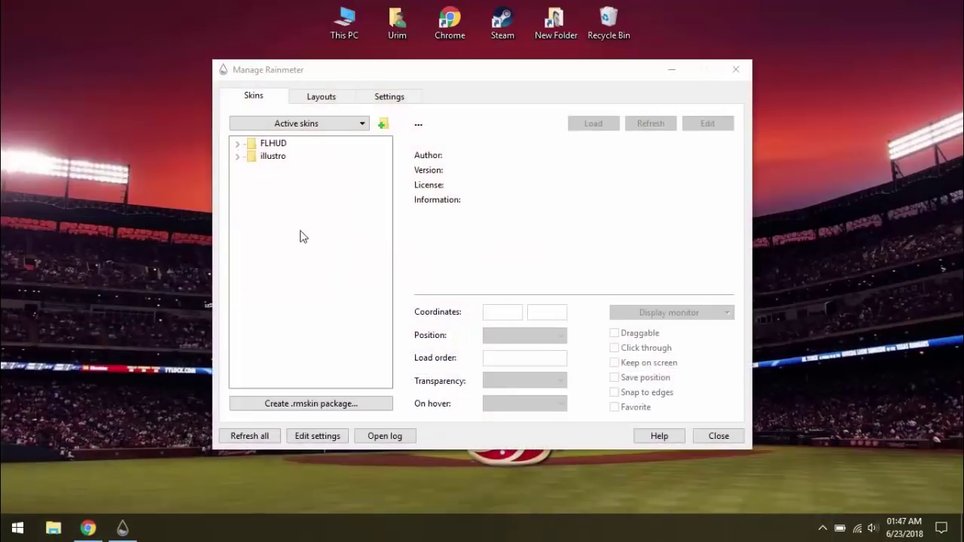
pyautogui.click(238, 143)
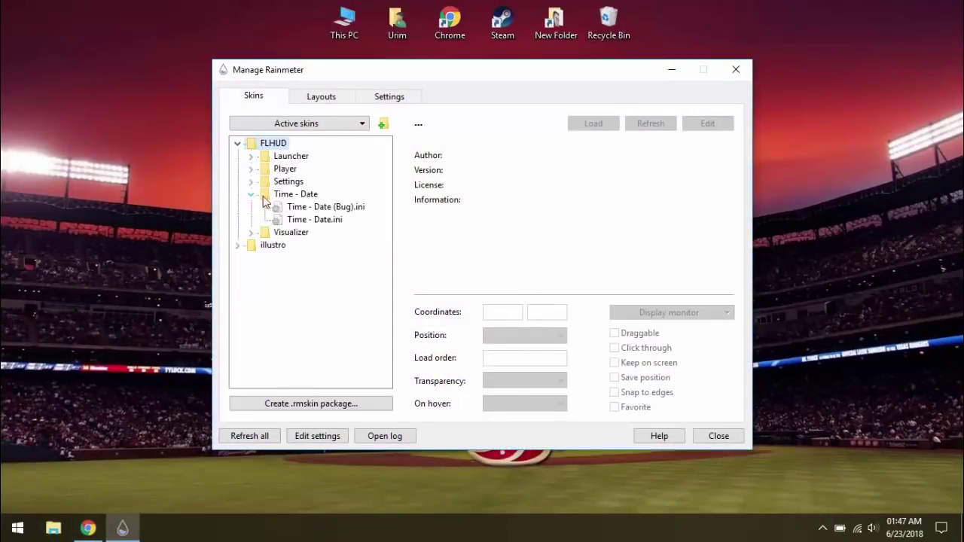
pyautogui.click(298, 209)
pyautogui.press('Escape')
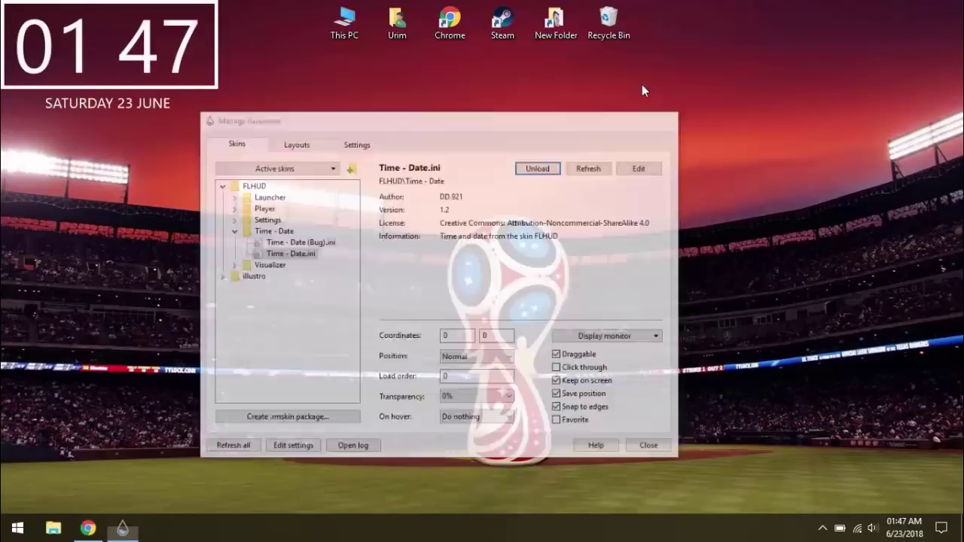
pyautogui.moveTo(218, 86); pyautogui.dragTo(627, 141)
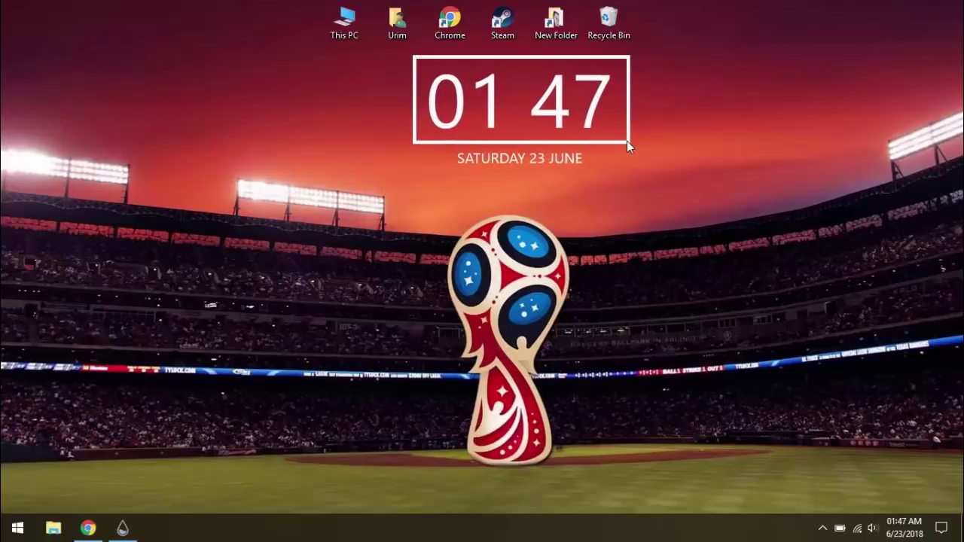
# Step: Download the Frost desktop music visualizer from its DeviantArt page in Chrome and install it with its included skins loaded
pyautogui.click(92, 528)
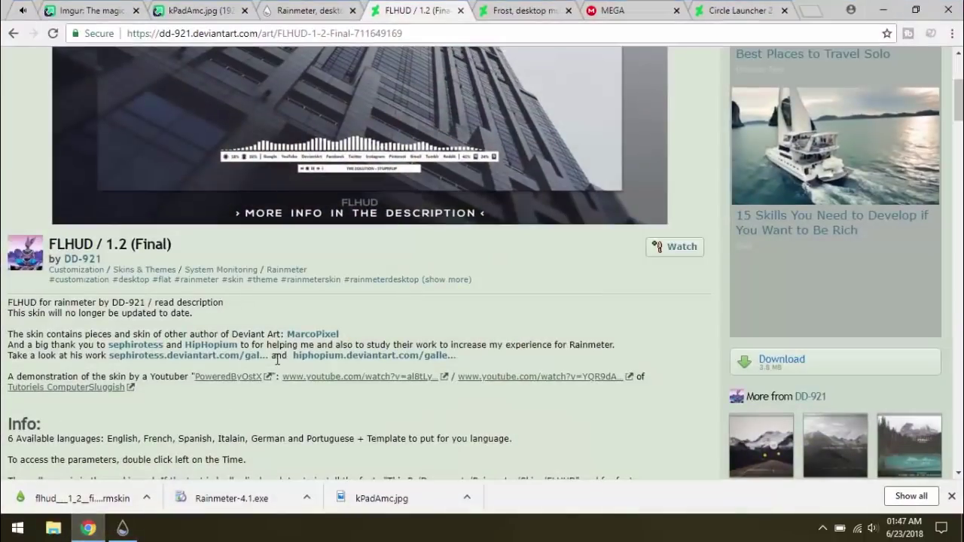
pyautogui.click(515, 11)
pyautogui.scroll(-3, 545, 149)
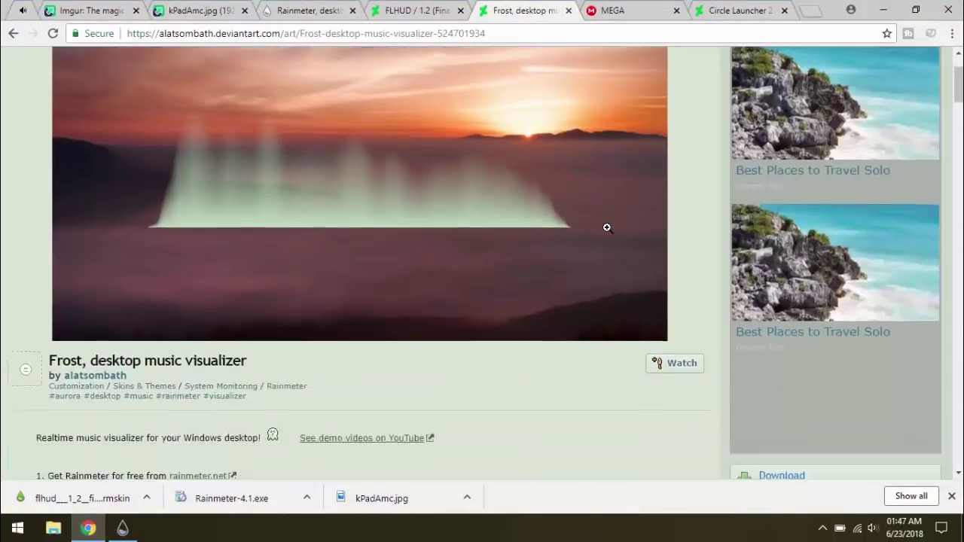
pyautogui.click(774, 365)
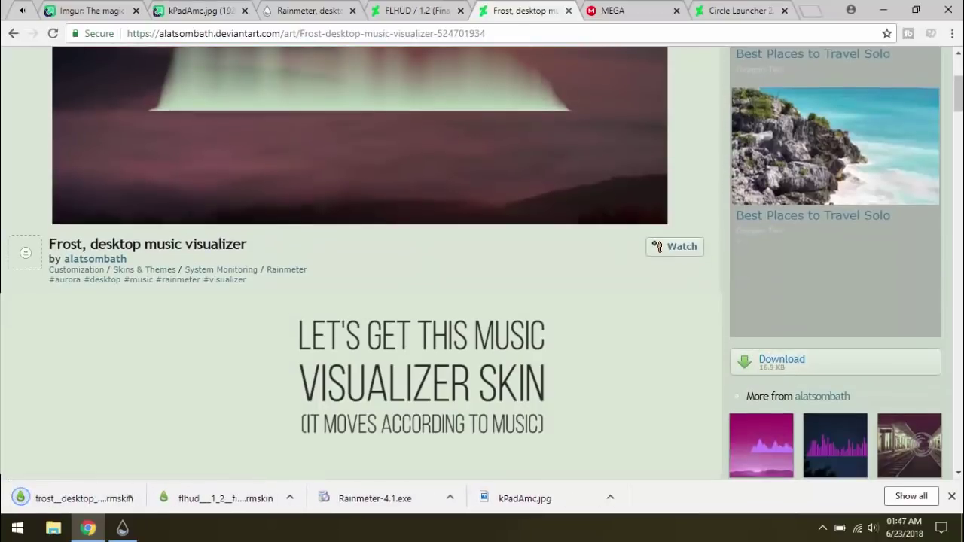
pyautogui.click(118, 497)
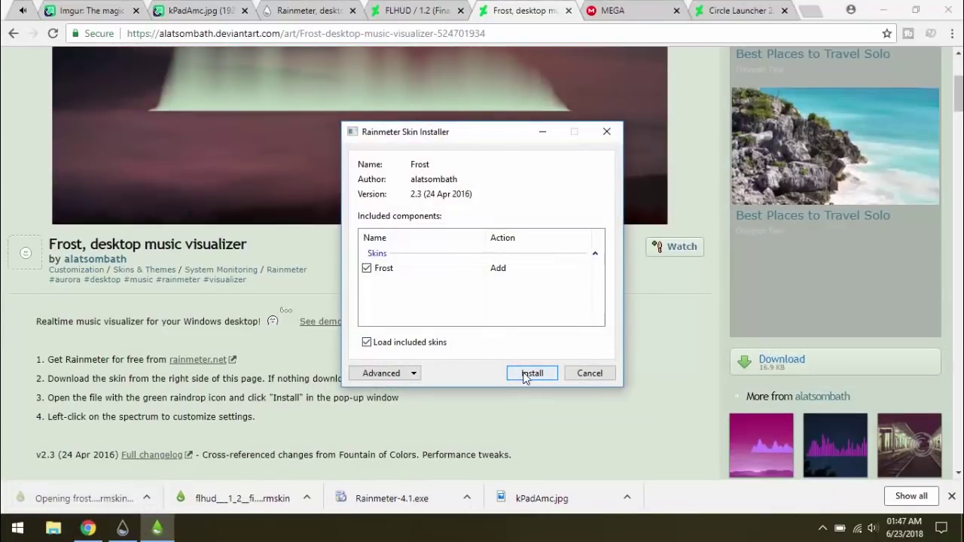
pyautogui.click(531, 374)
pyautogui.click(883, 10)
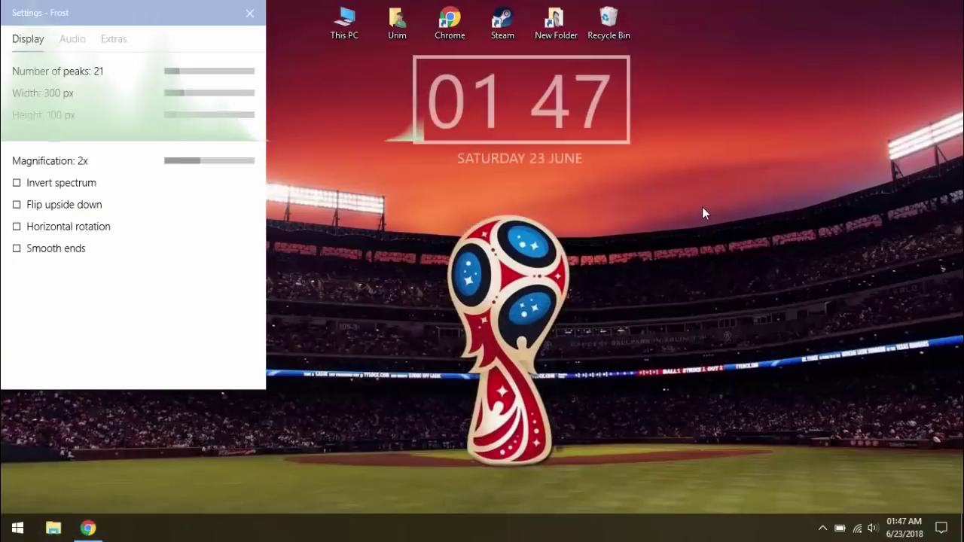
# Step: Move the Frost visualizer below the clock, try to widen it in its settings, and close the settings window
pyautogui.moveTo(372, 134); pyautogui.dragTo(455, 164)
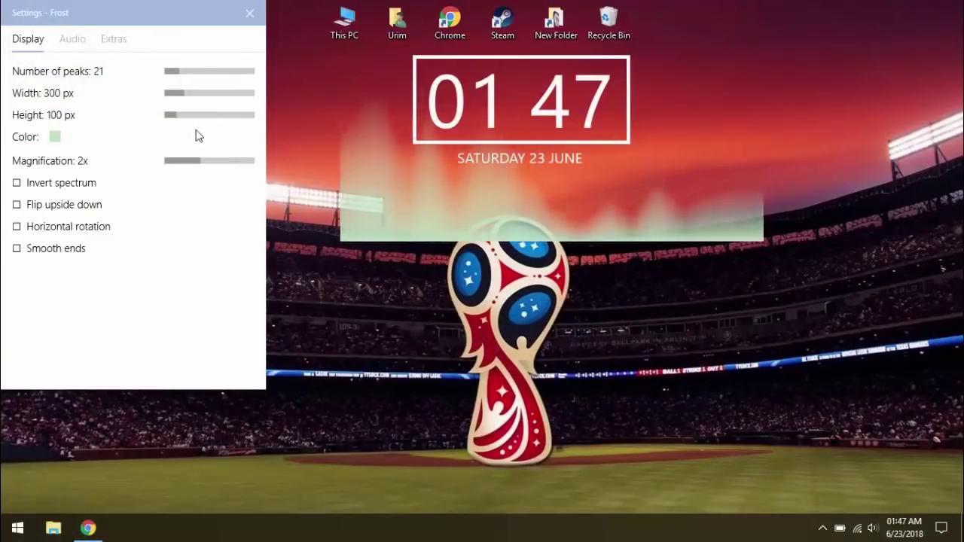
pyautogui.click(193, 95)
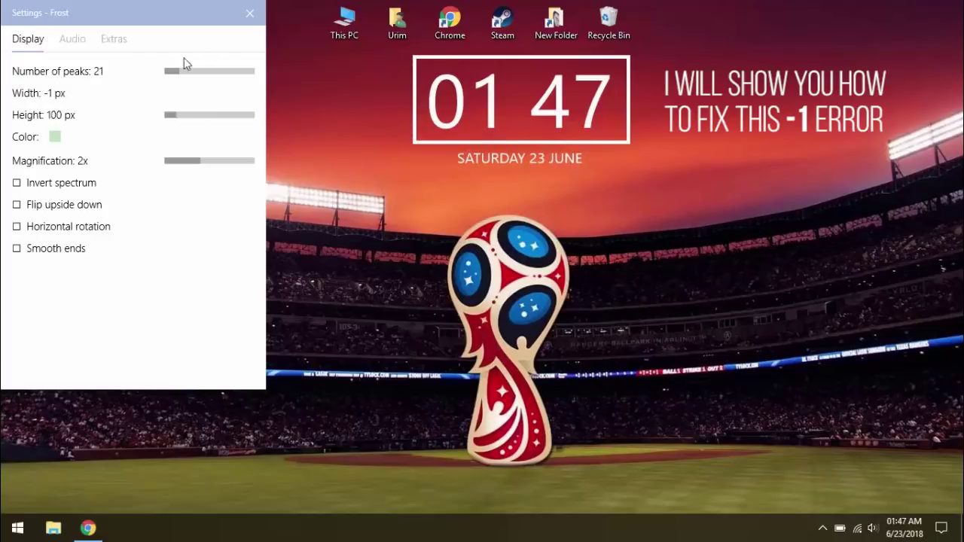
pyautogui.click(252, 13)
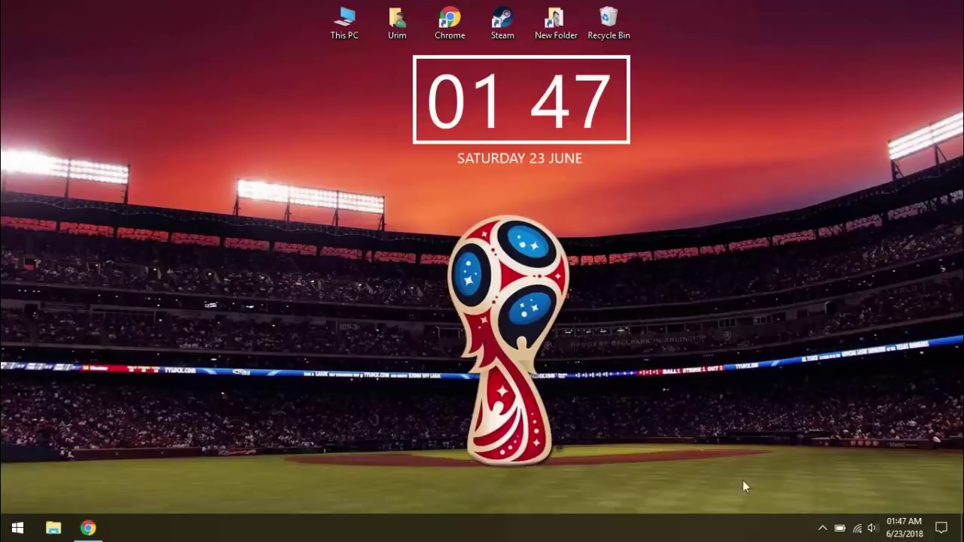
pyautogui.click(821, 527)
pyautogui.click(822, 472)
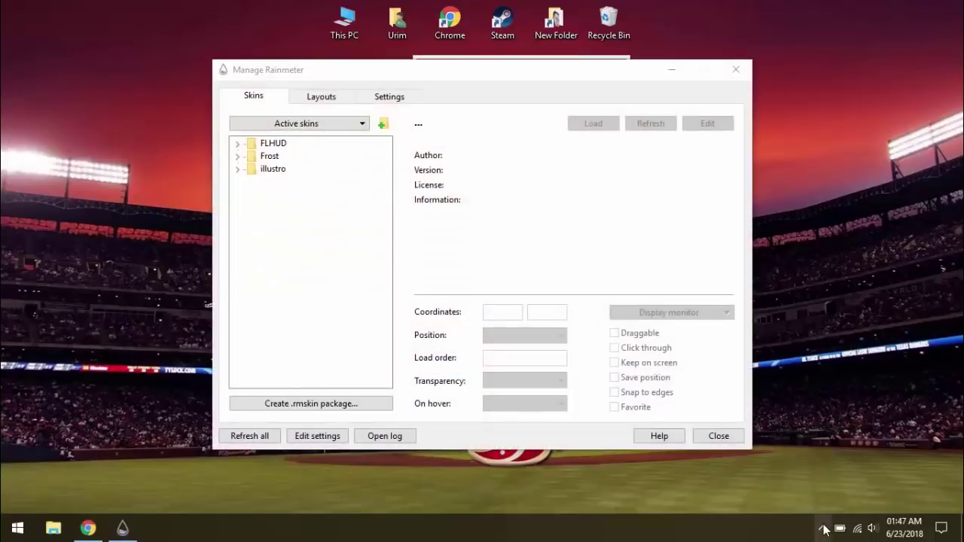
pyautogui.click(238, 157)
pyautogui.rightClick(262, 160)
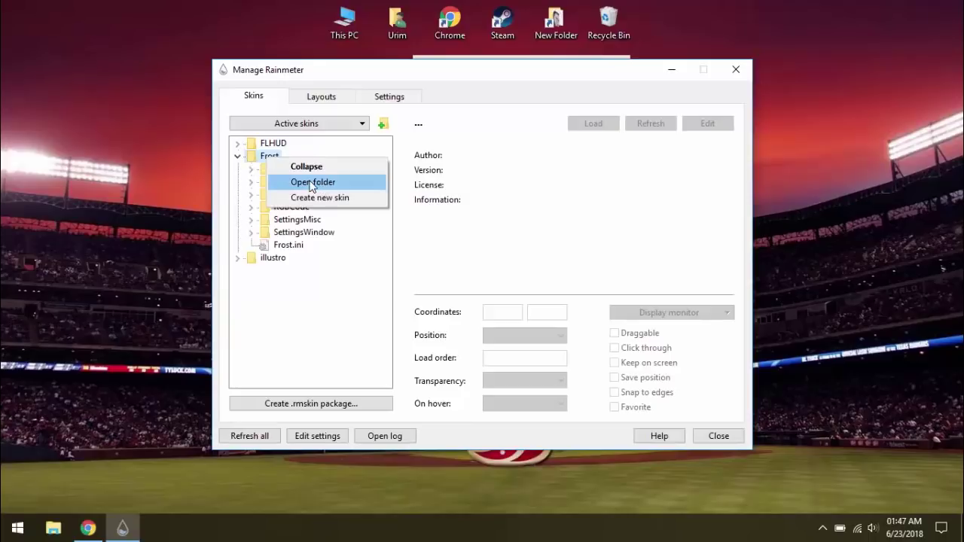
pyautogui.click(313, 183)
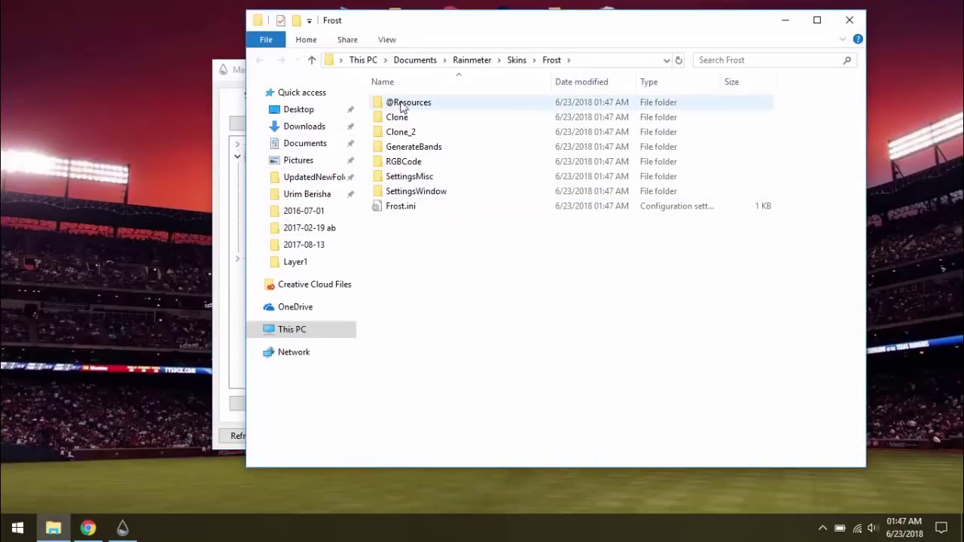
pyautogui.doubleClick(415, 104)
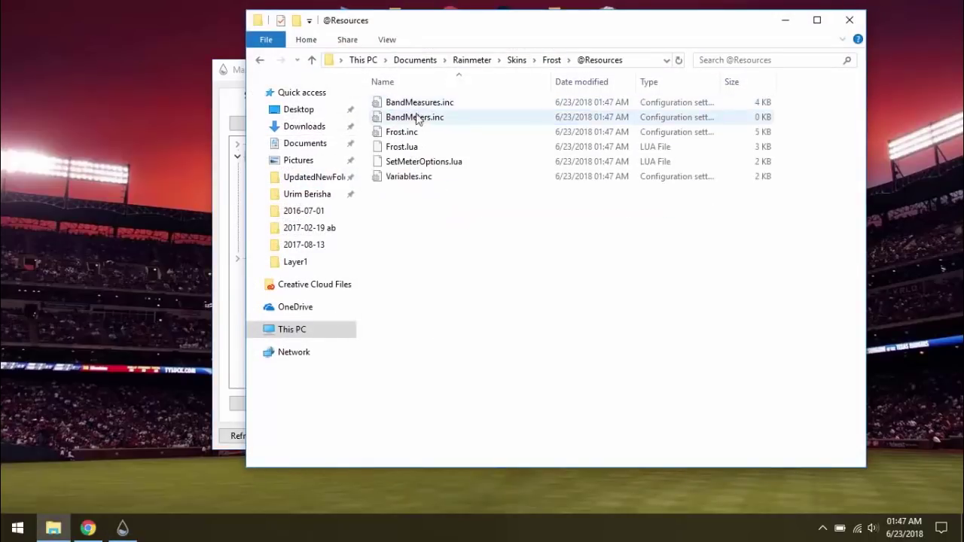
pyautogui.doubleClick(419, 179)
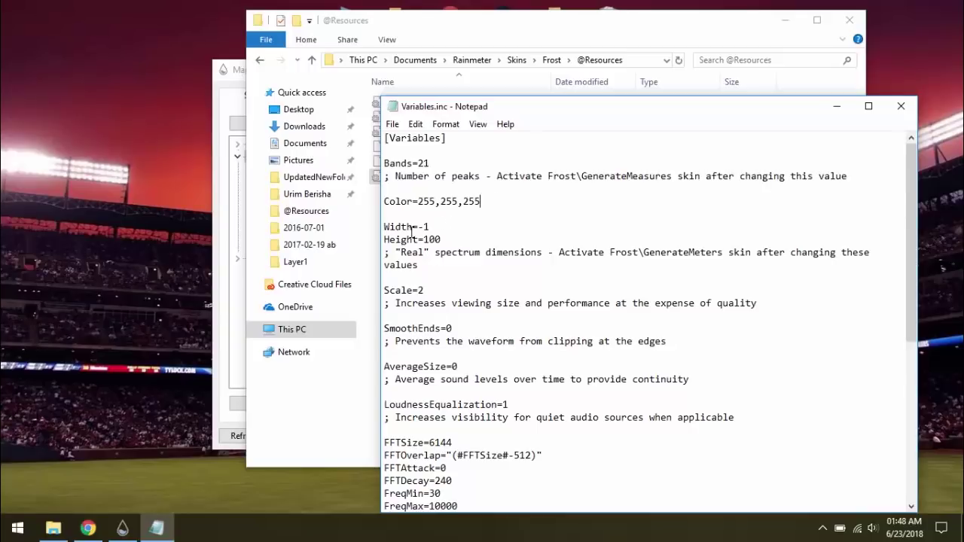
# Step: Check the screen resolution in the Windows display settings
pyautogui.rightClick(14, 212)
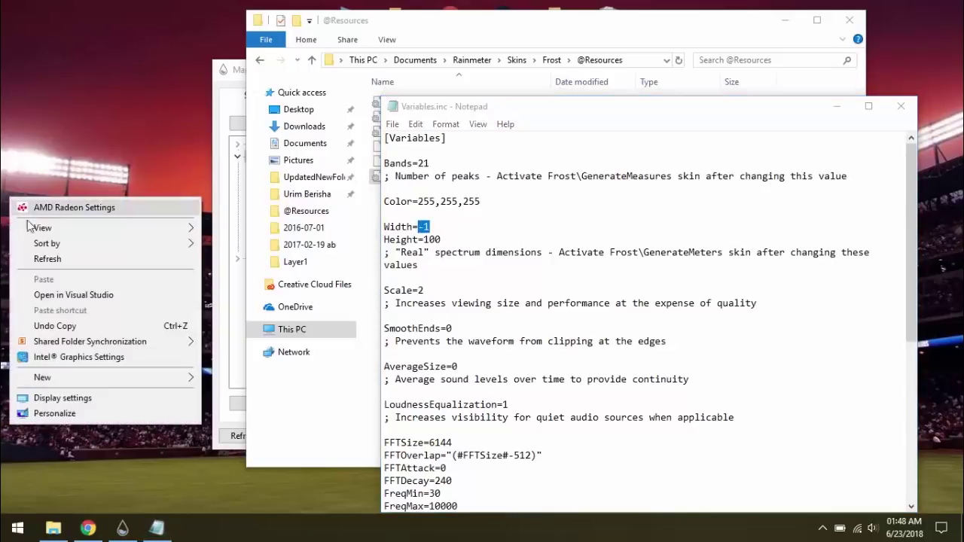
pyautogui.click(71, 399)
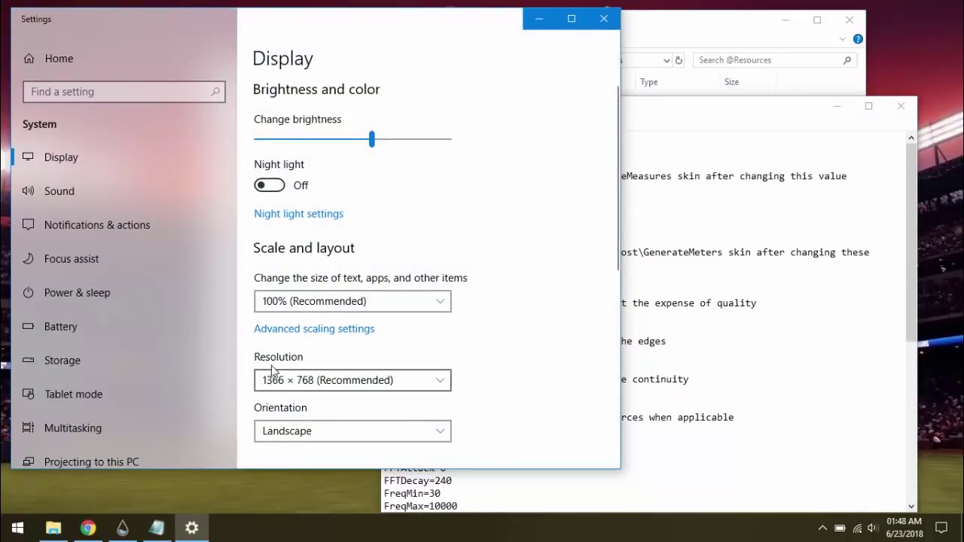
pyautogui.click(606, 22)
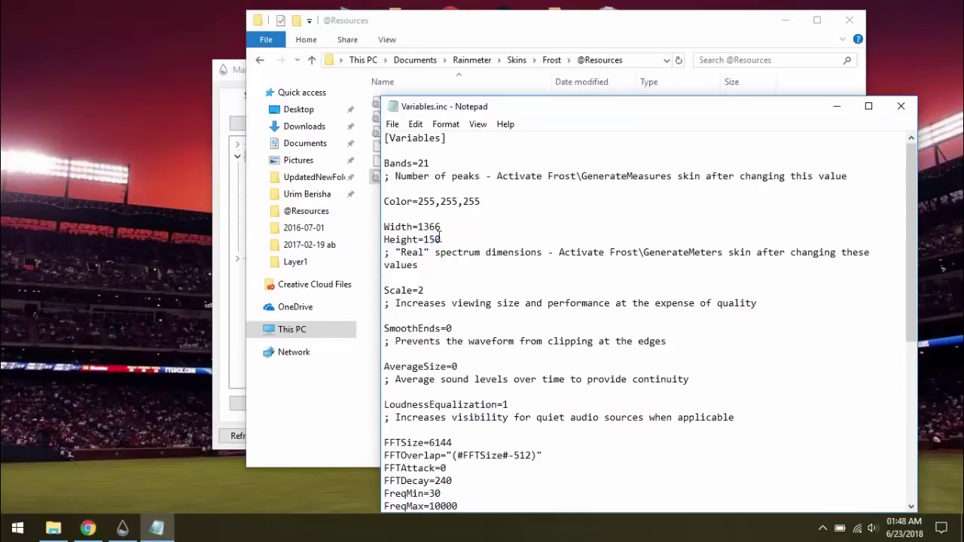
# Step: Set Width to 1366 and Height to 150 in Variables.inc, save and close the file, and minimize the folder window
pyautogui.click(389, 125)
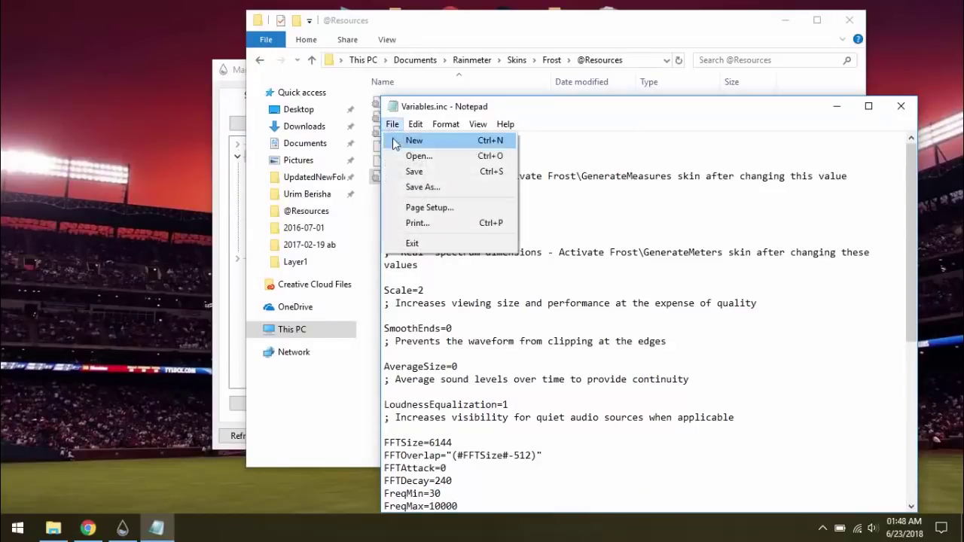
pyautogui.click(413, 172)
pyautogui.click(901, 107)
pyautogui.click(783, 21)
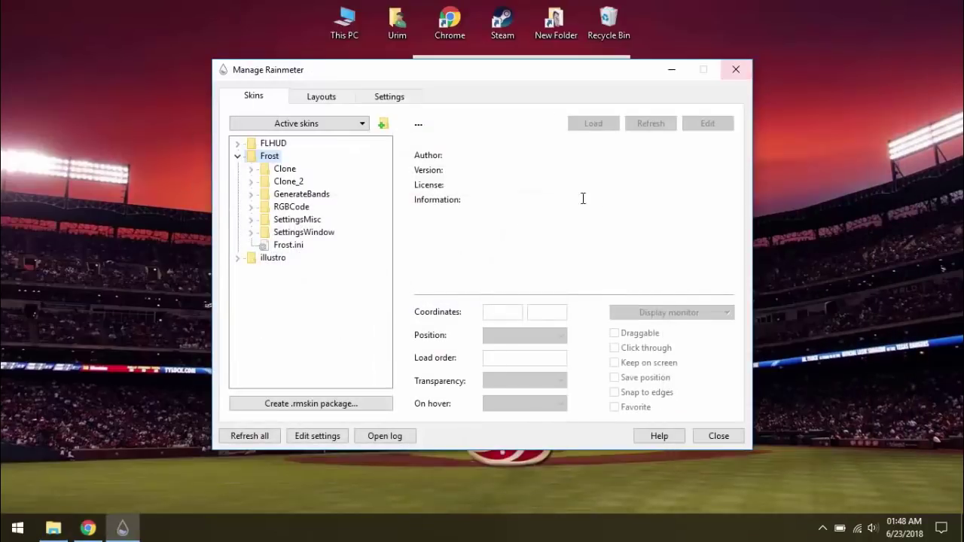
# Step: Load GenerateMeasures.ini from Frost's GenerateBands folder to rebuild the visualizer, and dismiss the Frost settings window
pyautogui.click(250, 195)
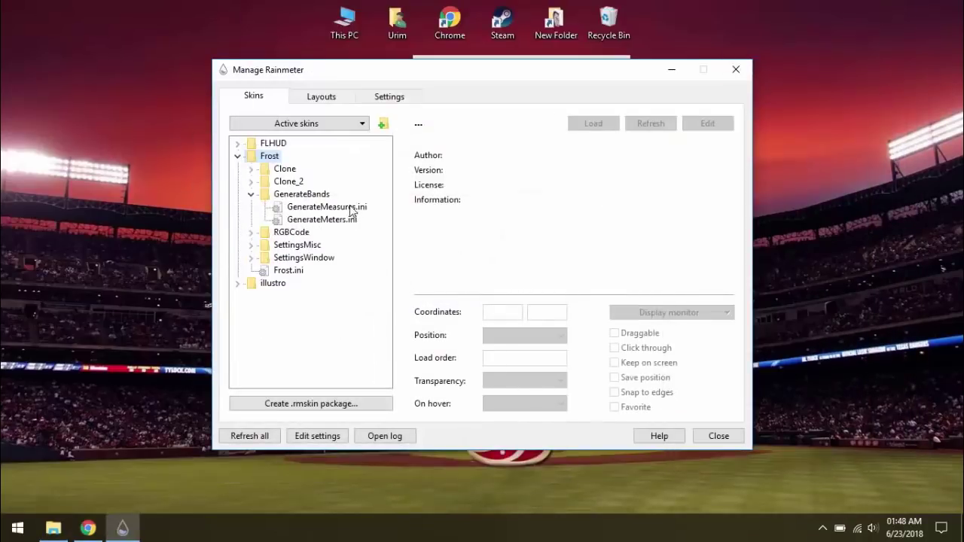
pyautogui.click(322, 208)
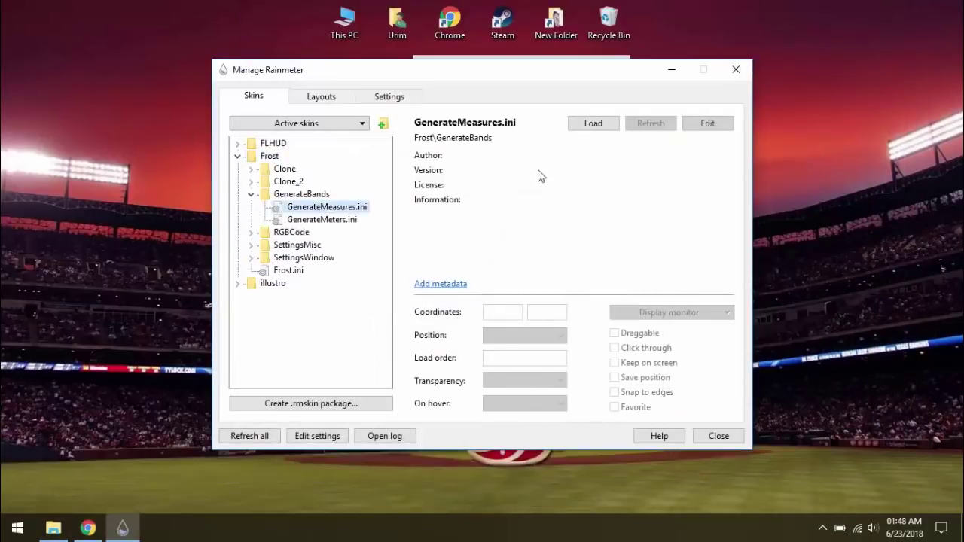
pyautogui.click(683, 76)
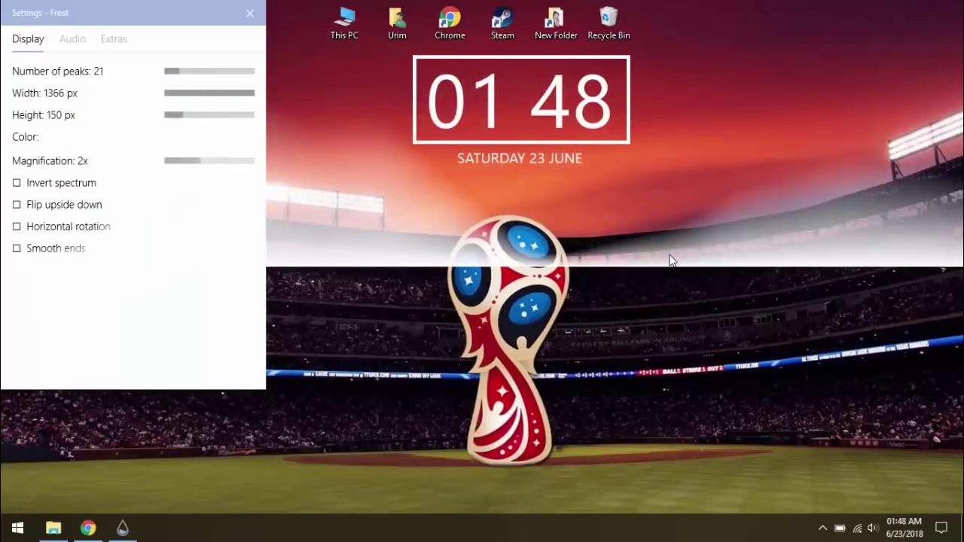
pyautogui.moveTo(224, 35); pyautogui.dragTo(680, 129)
pyautogui.click(697, 115)
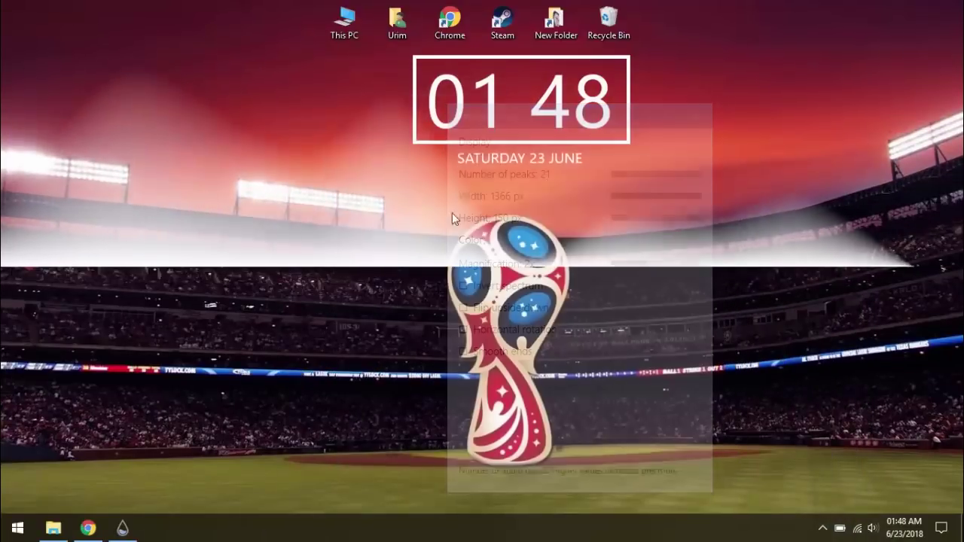
# Step: Set the Frost visualizer's transparency to 20%
pyautogui.rightClick(274, 260)
pyautogui.moveTo(415, 369)
pyautogui.moveTo(527, 388)
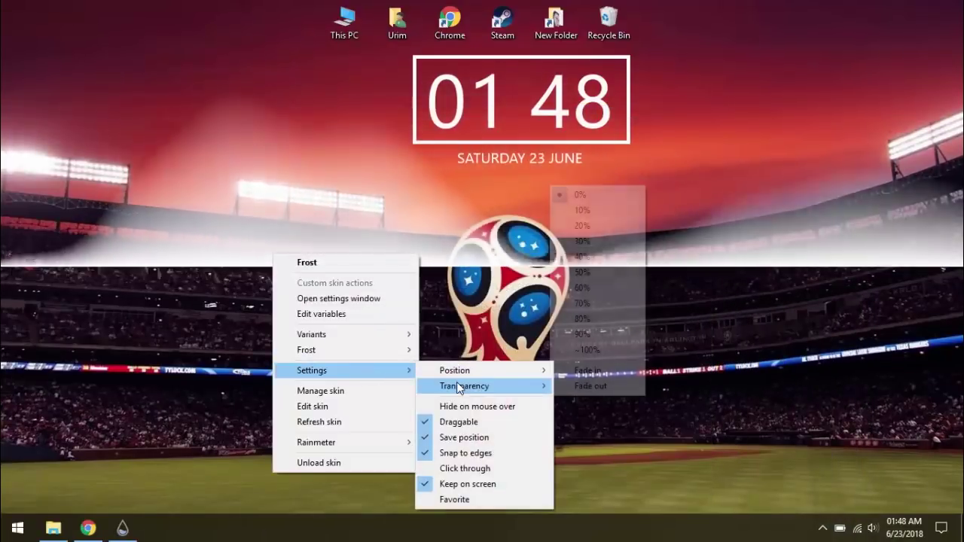
pyautogui.click(596, 226)
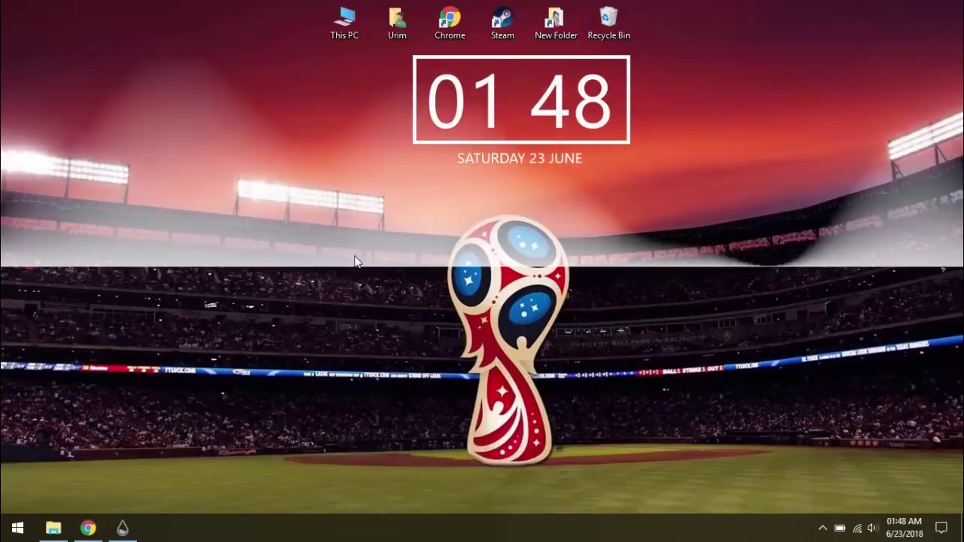
# Step: Set the Frost visualizer's transparency to 40%
pyautogui.rightClick(358, 261)
pyautogui.moveTo(411, 368)
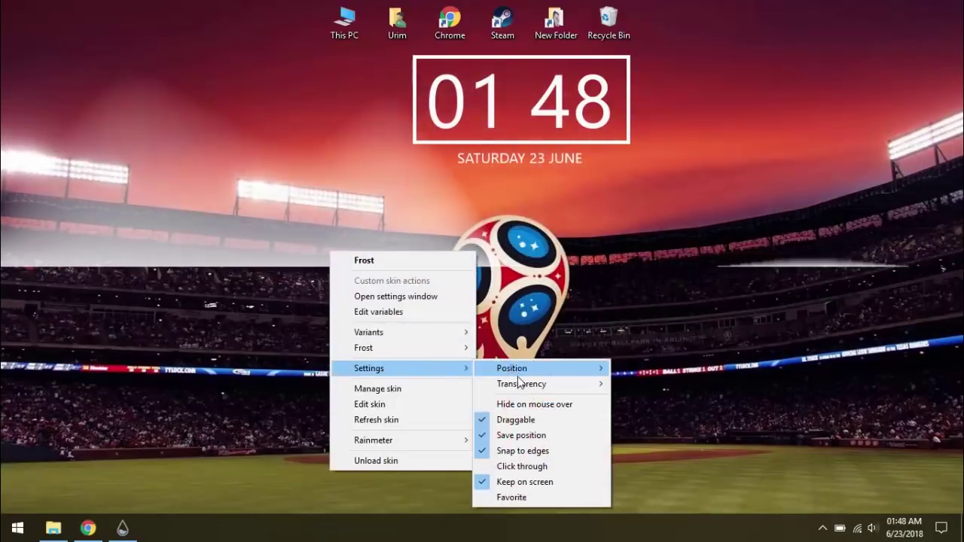
pyautogui.moveTo(517, 381)
pyautogui.click(663, 254)
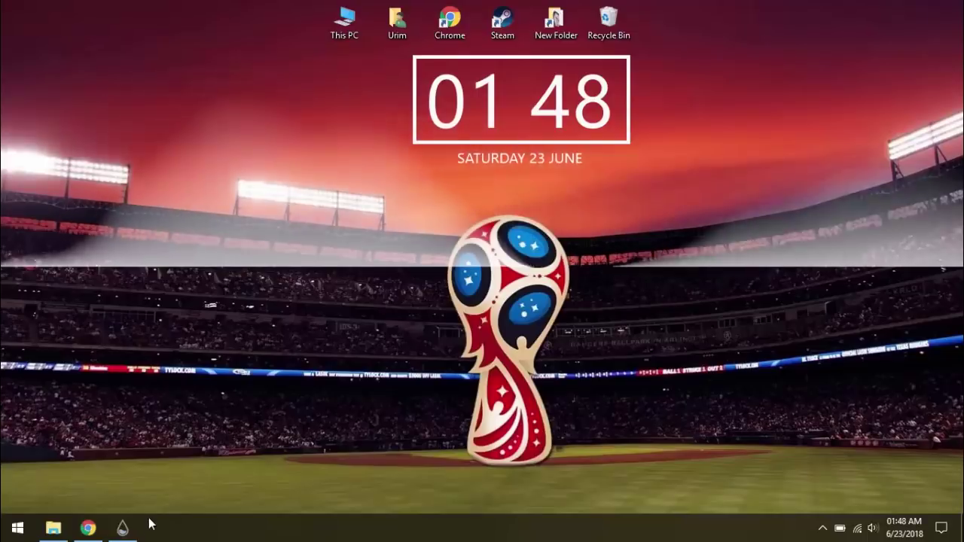
# Step: Download the Layer1 For World Cup Desktop.rmskin file from the MEGA page in Chrome, install it, and minimize the browser
pyautogui.click(89, 528)
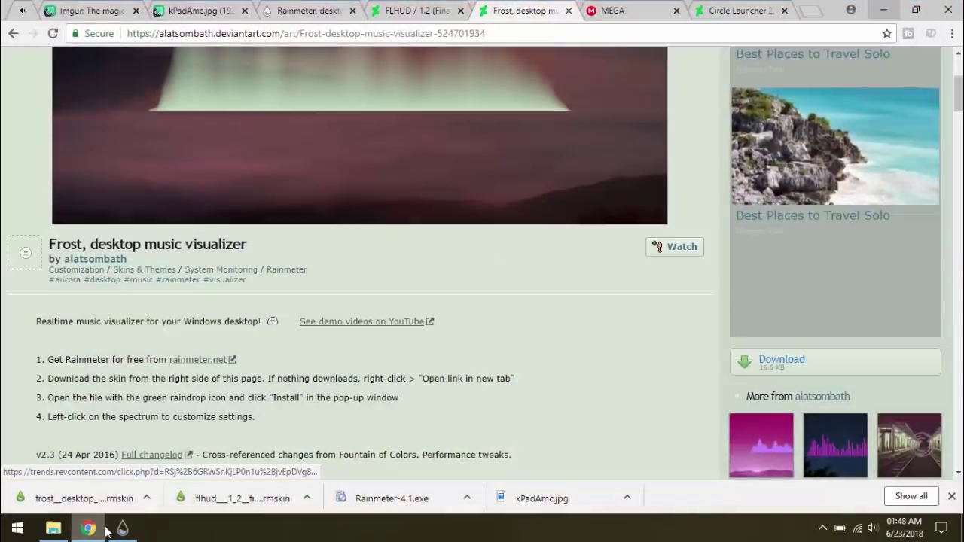
pyautogui.click(615, 15)
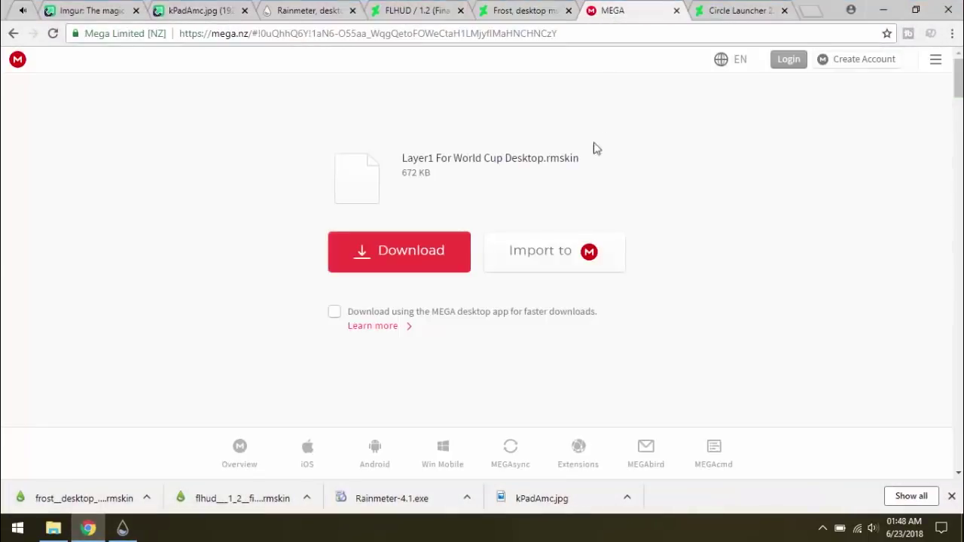
pyautogui.click(441, 264)
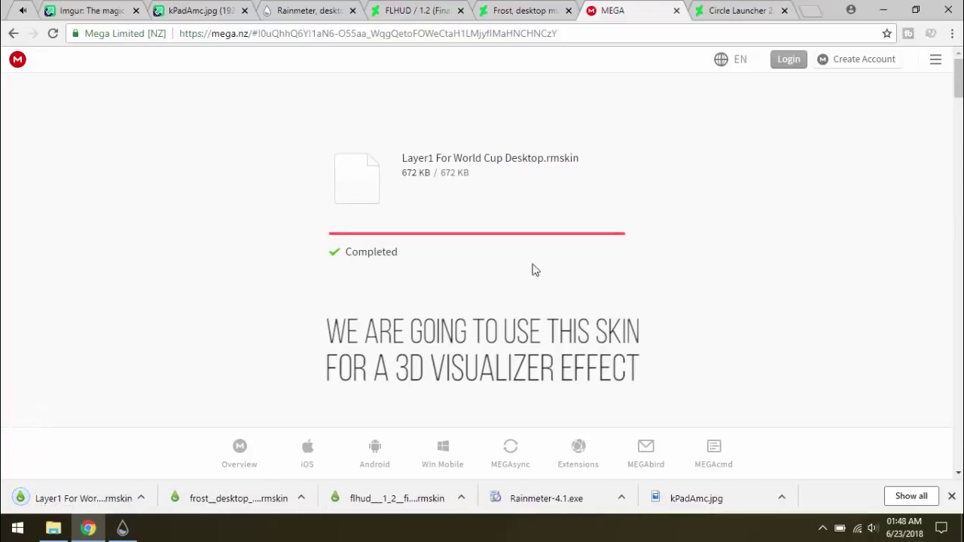
pyautogui.click(106, 499)
pyautogui.click(528, 371)
pyautogui.click(885, 11)
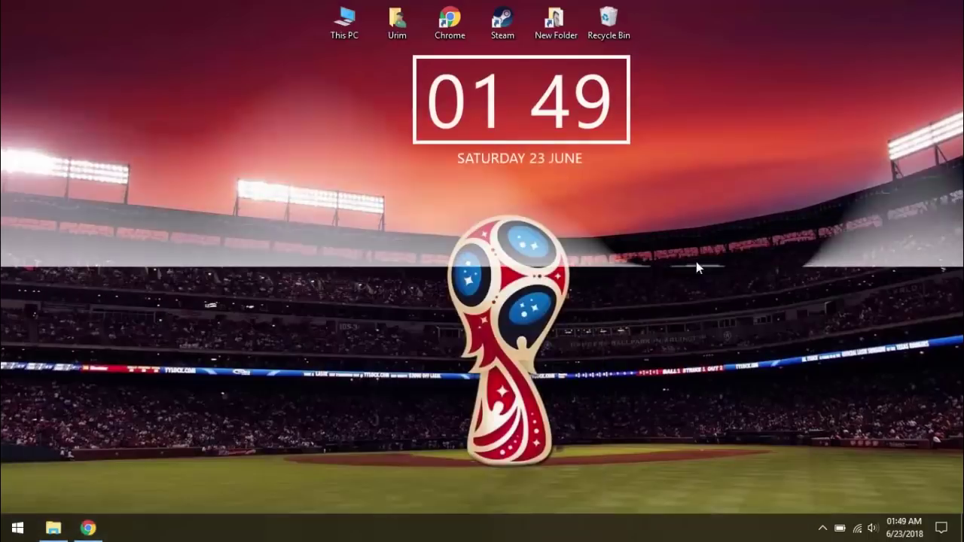
# Step: Open the Rainmeter manager and open the Layer1 skin's layer1.ini for editing
pyautogui.click(823, 528)
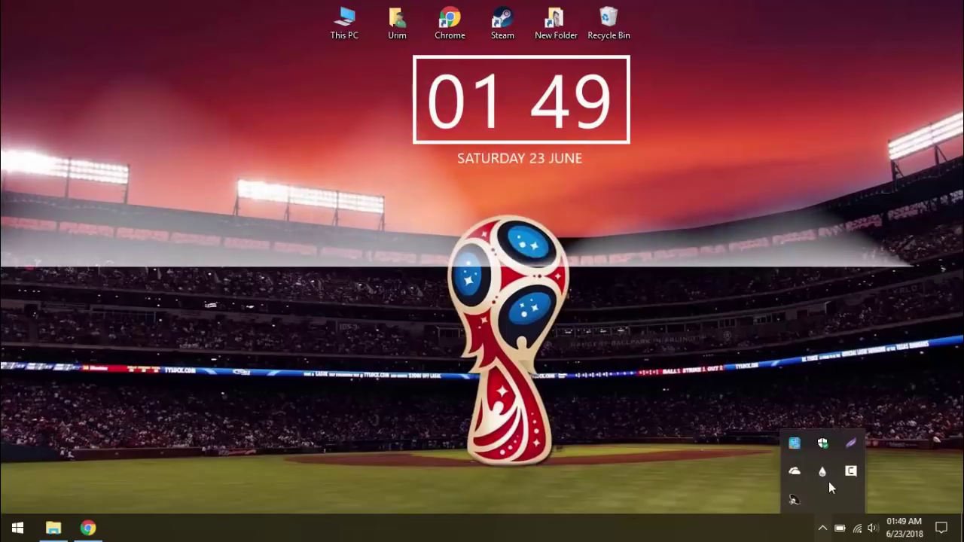
pyautogui.click(826, 482)
pyautogui.click(237, 182)
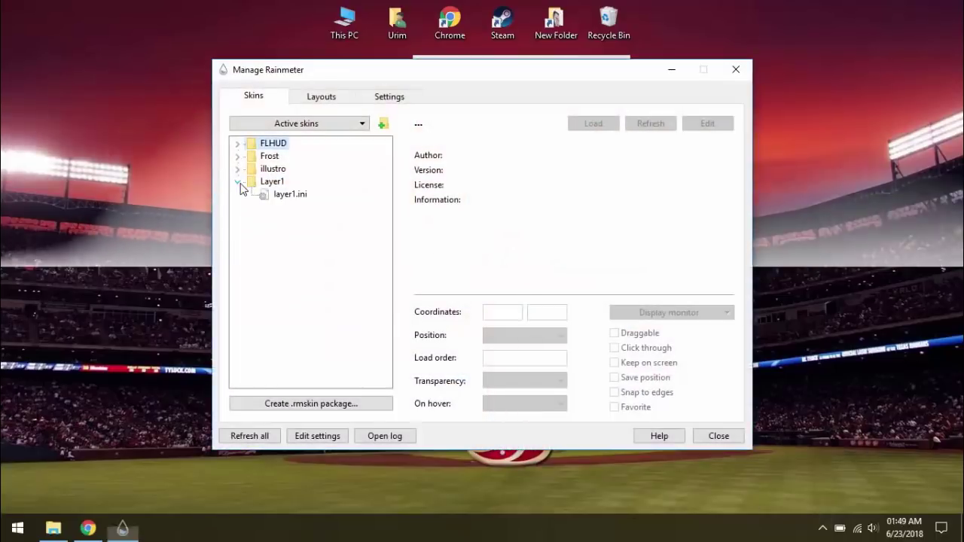
pyautogui.click(291, 194)
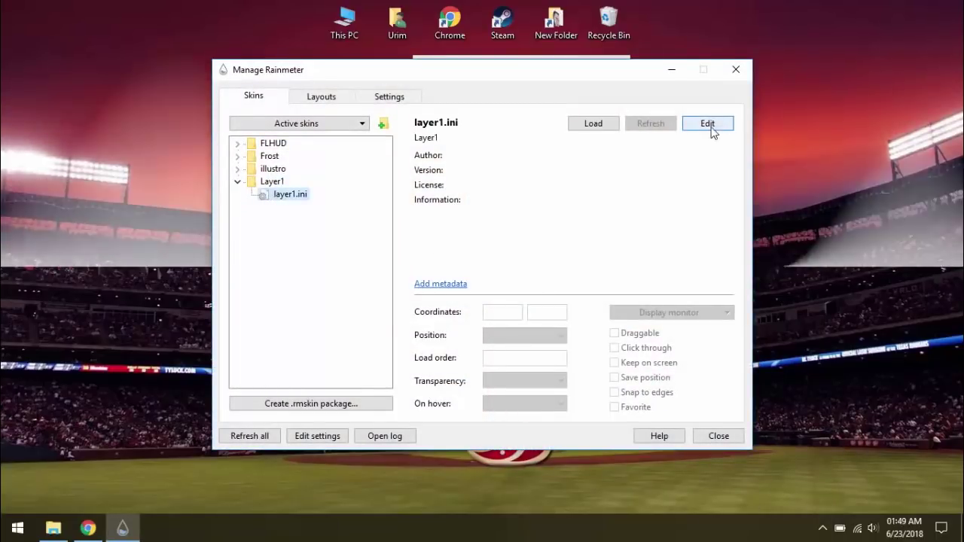
pyautogui.click(711, 130)
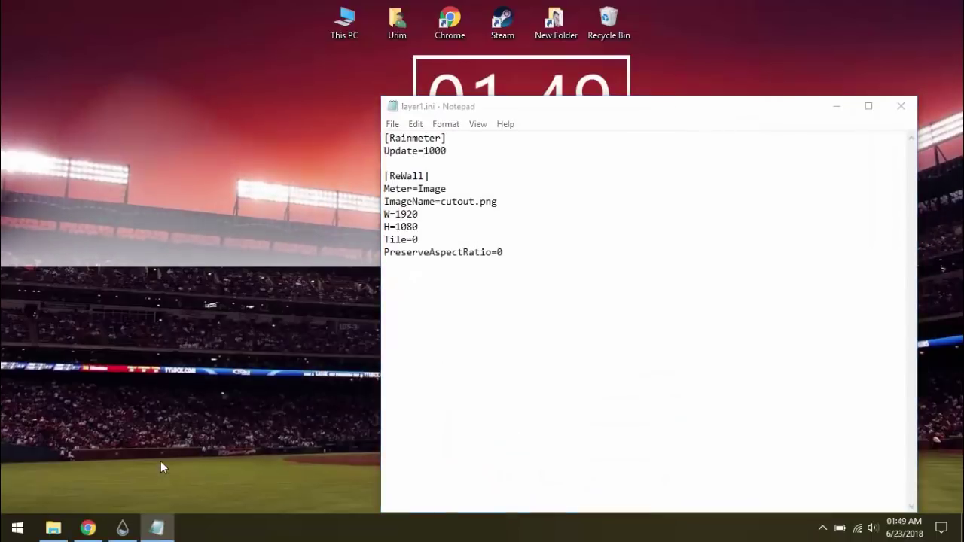
# Step: Check the screen resolution in Windows display settings, set W=1366 and H=768 in layer1.ini, save it, and close both windows
pyautogui.rightClick(161, 461)
pyautogui.click(204, 431)
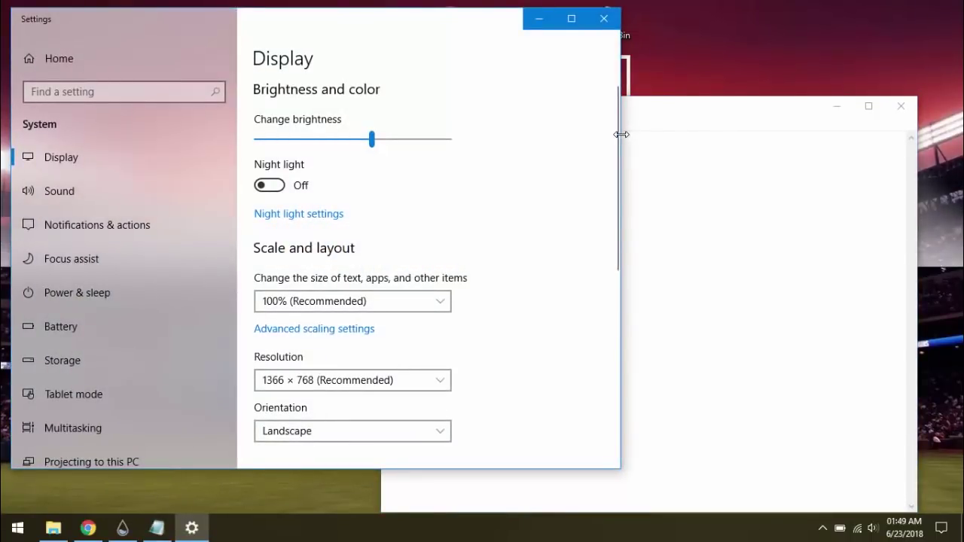
pyautogui.moveTo(622, 134); pyautogui.dragTo(355, 168)
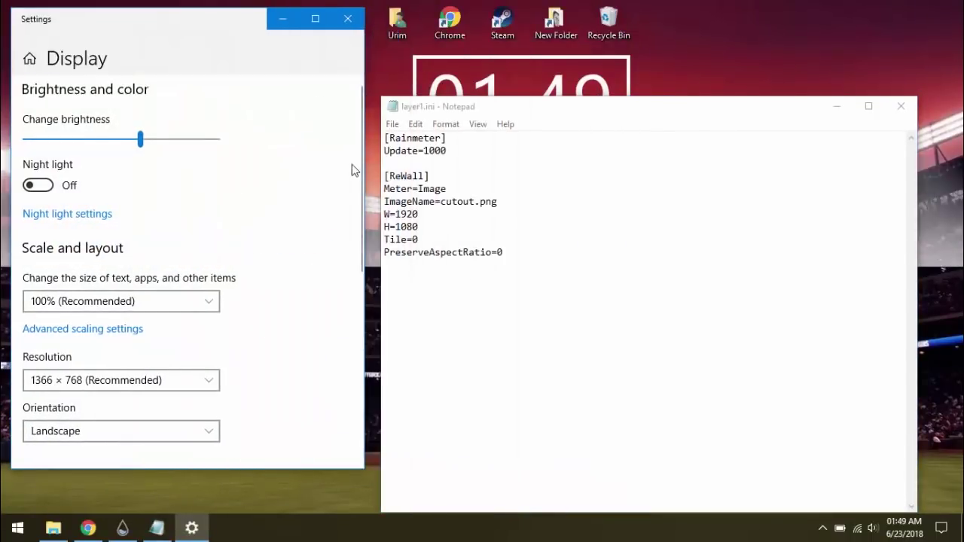
pyautogui.doubleClick(405, 214)
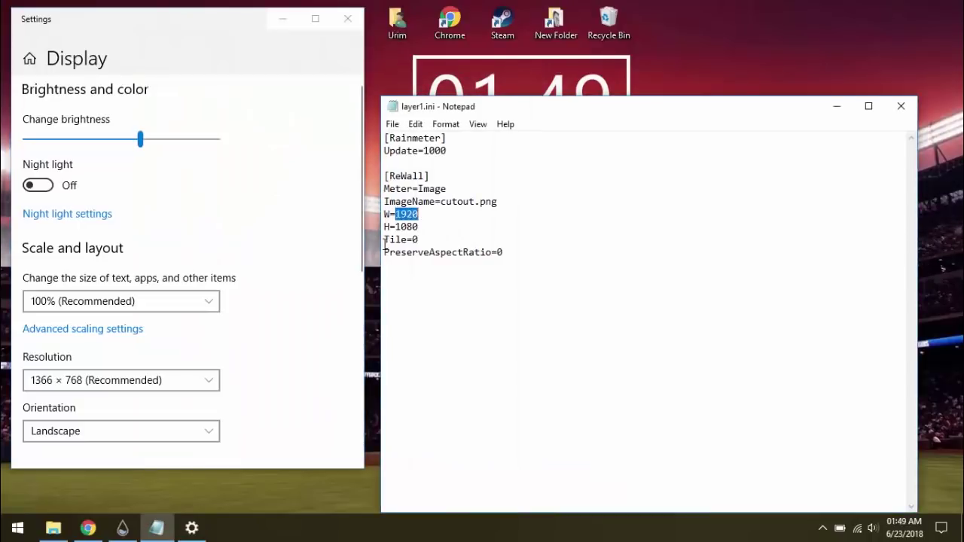
pyautogui.write('1366')
pyautogui.moveTo(419, 227); pyautogui.dragTo(395, 227)
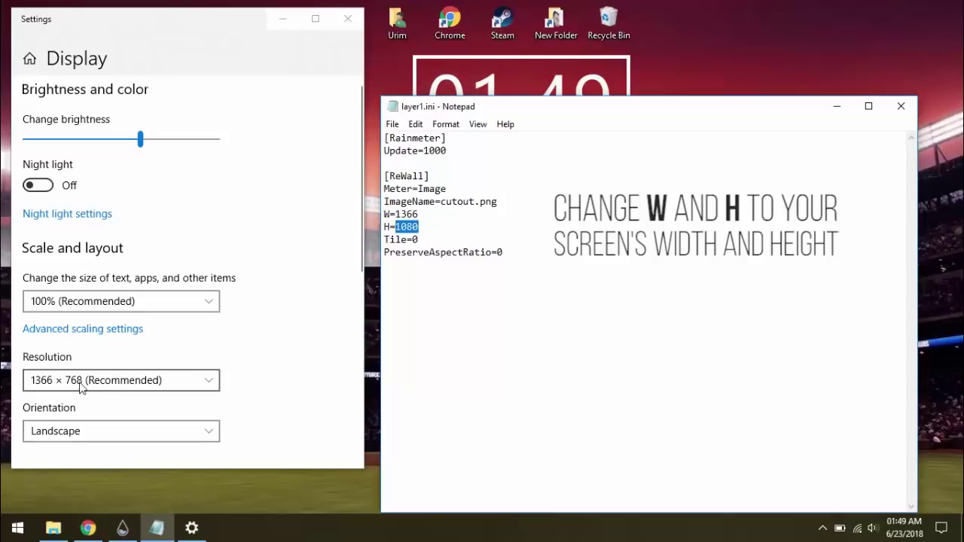
pyautogui.write('768')
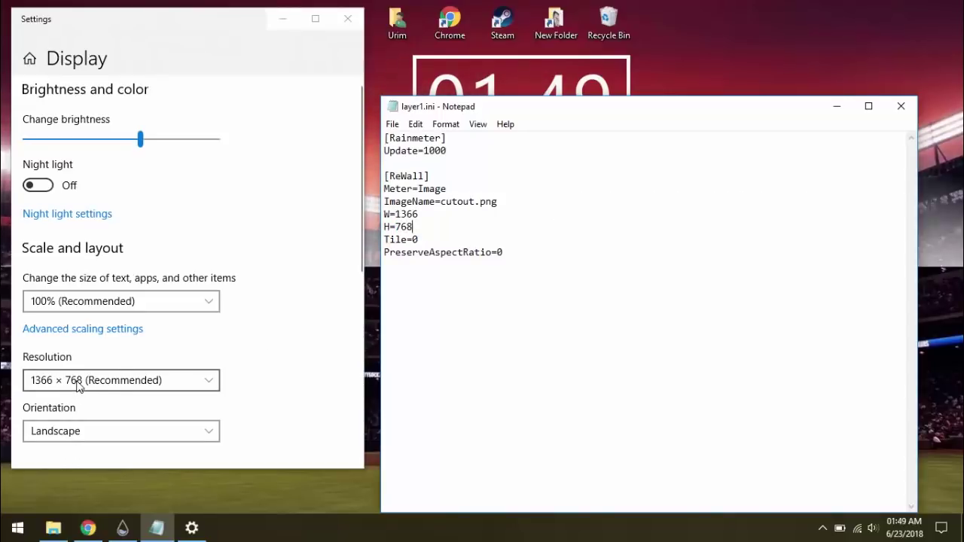
pyautogui.click(393, 123)
pyautogui.click(424, 171)
pyautogui.click(899, 111)
pyautogui.click(348, 18)
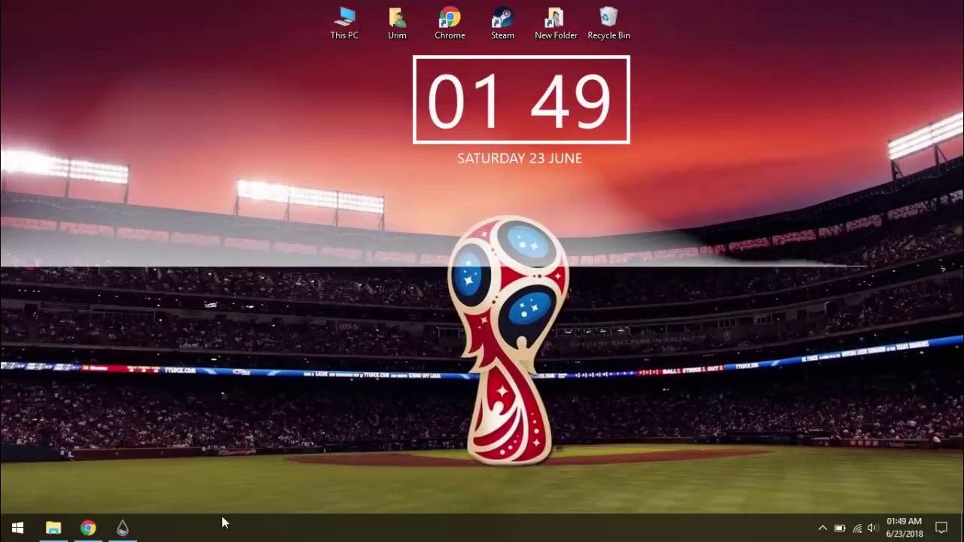
# Step: Load layer1.ini in the Rainmeter manager and set its position to On desktop
pyautogui.click(123, 527)
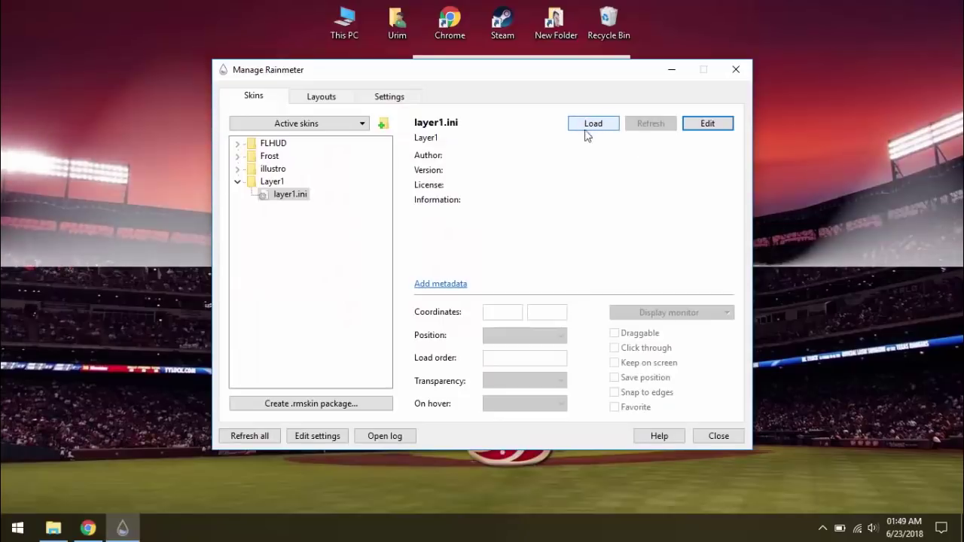
pyautogui.doubleClick(288, 196)
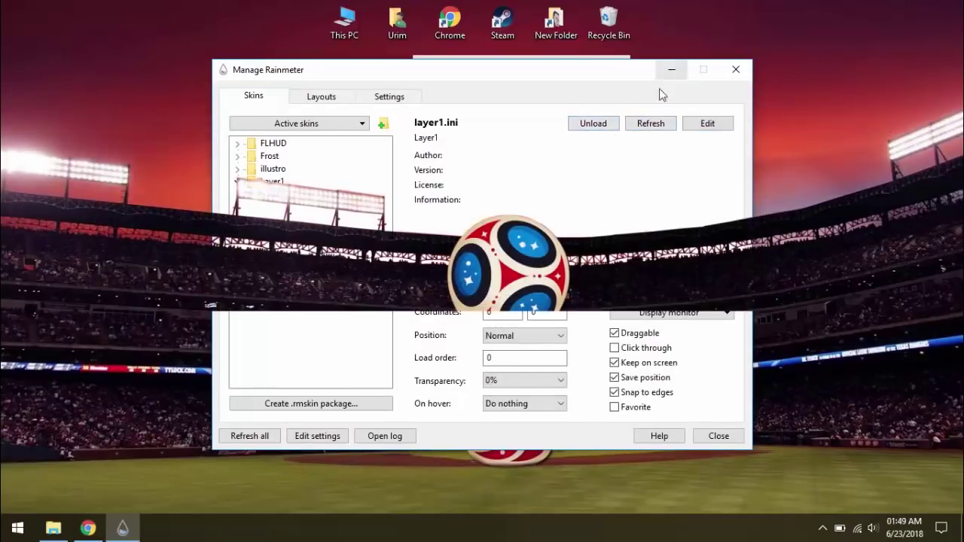
pyautogui.click(673, 71)
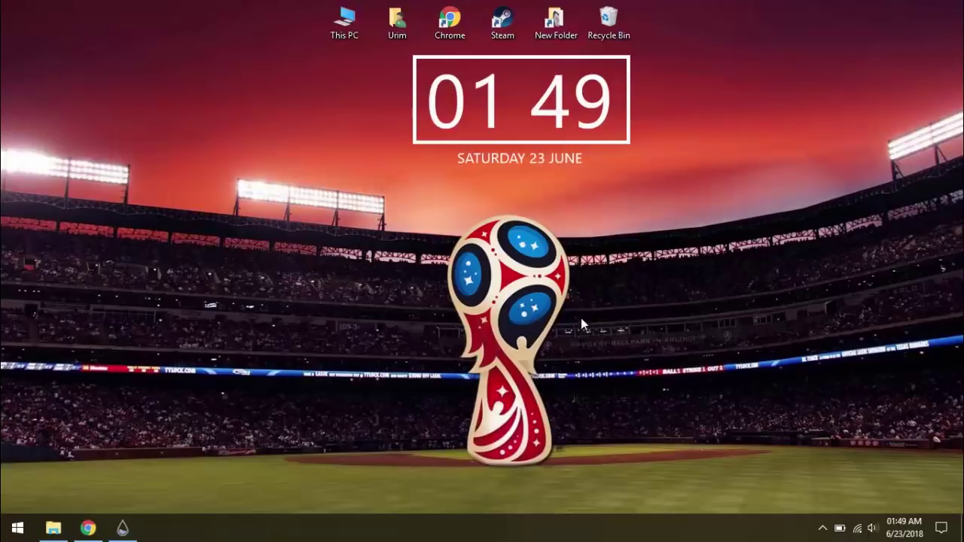
pyautogui.click(122, 528)
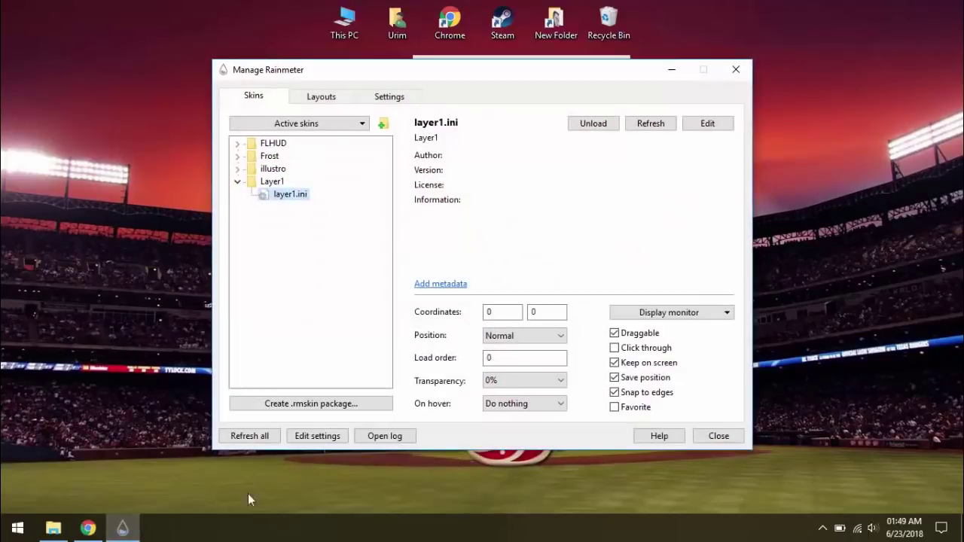
pyautogui.click(509, 339)
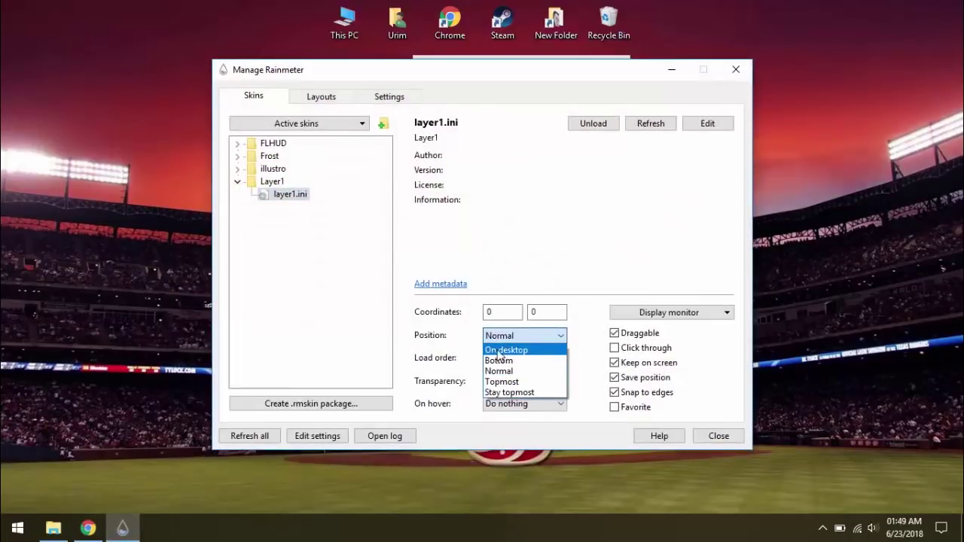
pyautogui.click(500, 352)
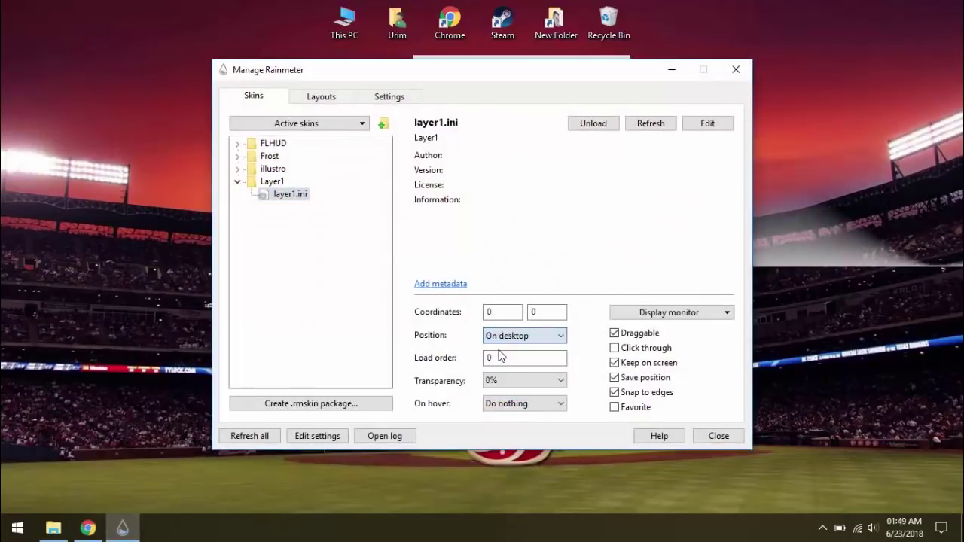
# Step: Set Frost.ini's position to On desktop, close the manager, and move the clock slightly upward on the desktop
pyautogui.click(238, 182)
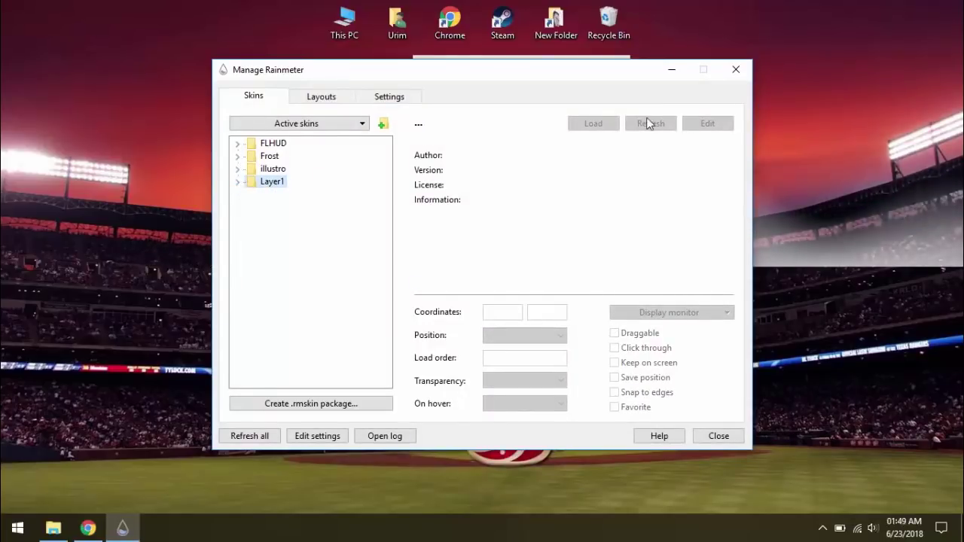
pyautogui.click(238, 156)
pyautogui.click(289, 245)
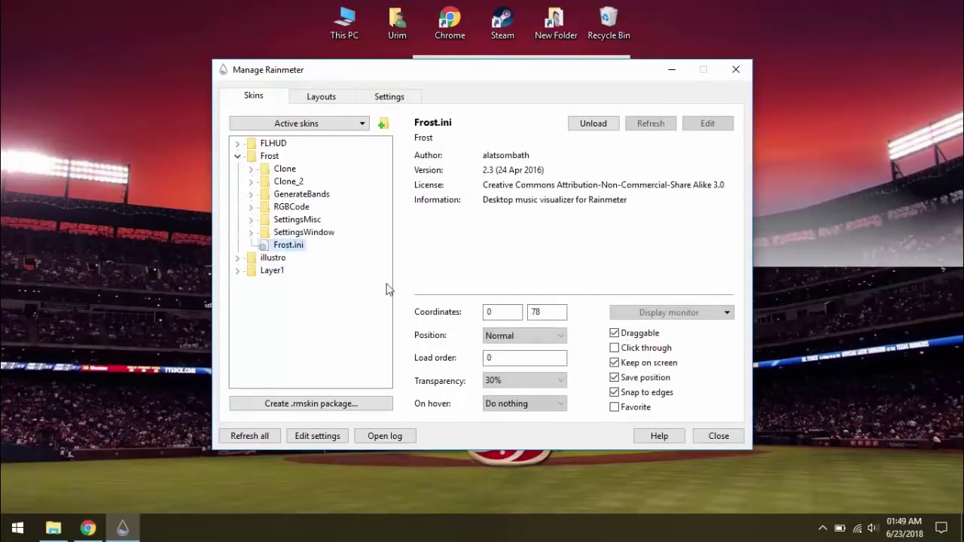
pyautogui.click(512, 336)
pyautogui.click(504, 351)
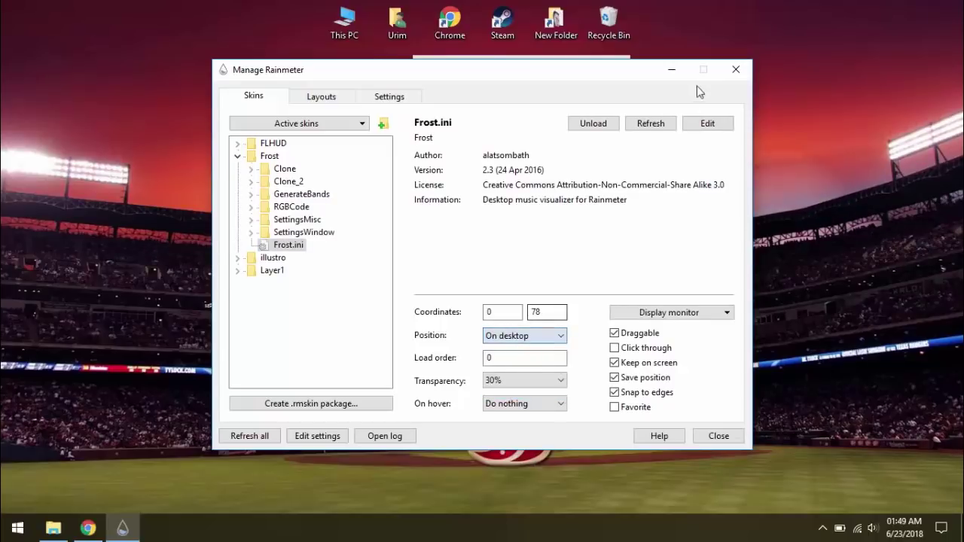
pyautogui.click(737, 68)
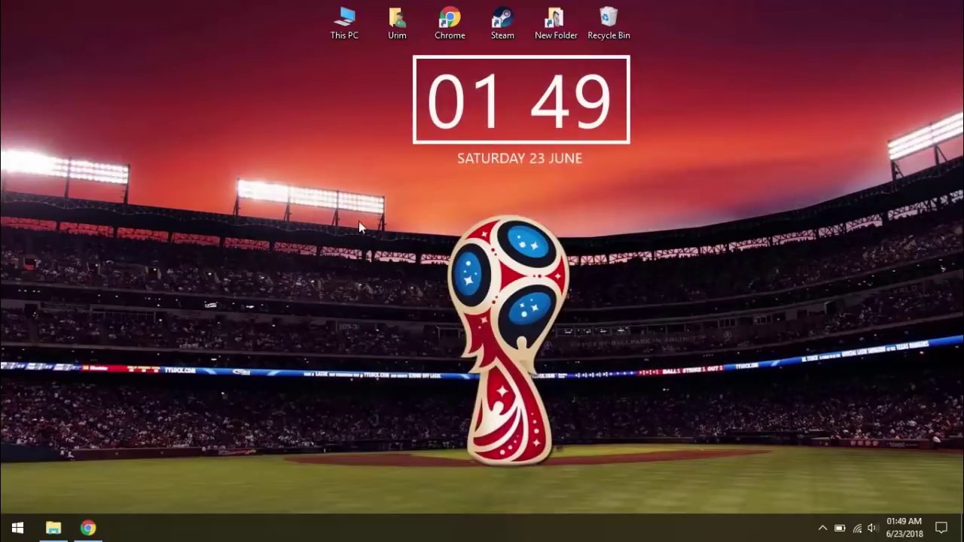
pyautogui.moveTo(629, 143); pyautogui.dragTo(627, 132)
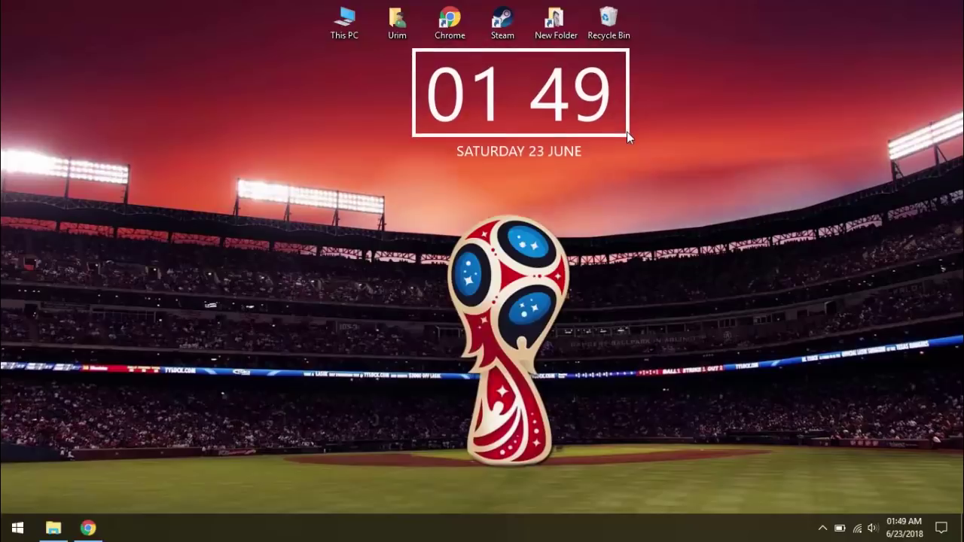
# Step: Download Circle Launcher 2.11 from its DeviantArt page in Chrome, install it without applying the included layout, and minimize the browser
pyautogui.click(88, 529)
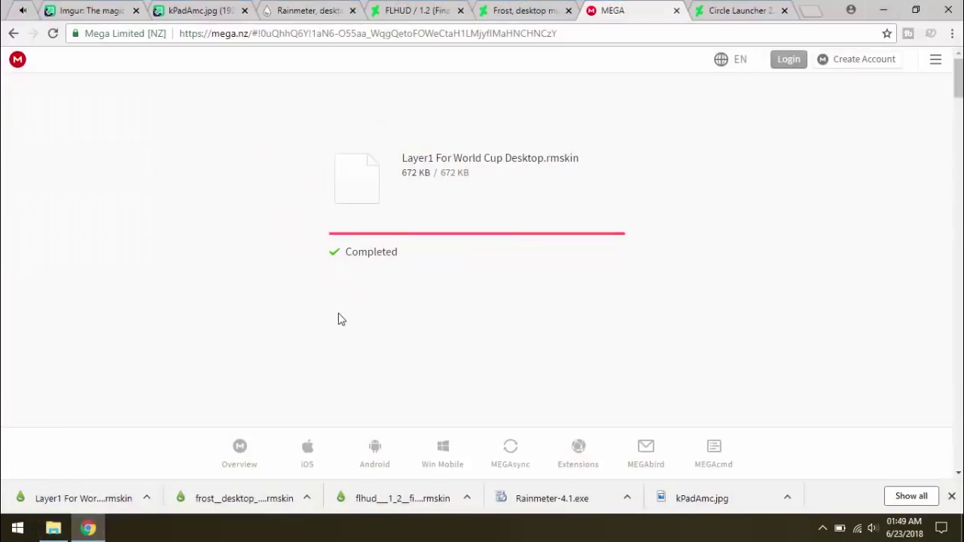
pyautogui.click(740, 10)
pyautogui.scroll(-5, 676, 195)
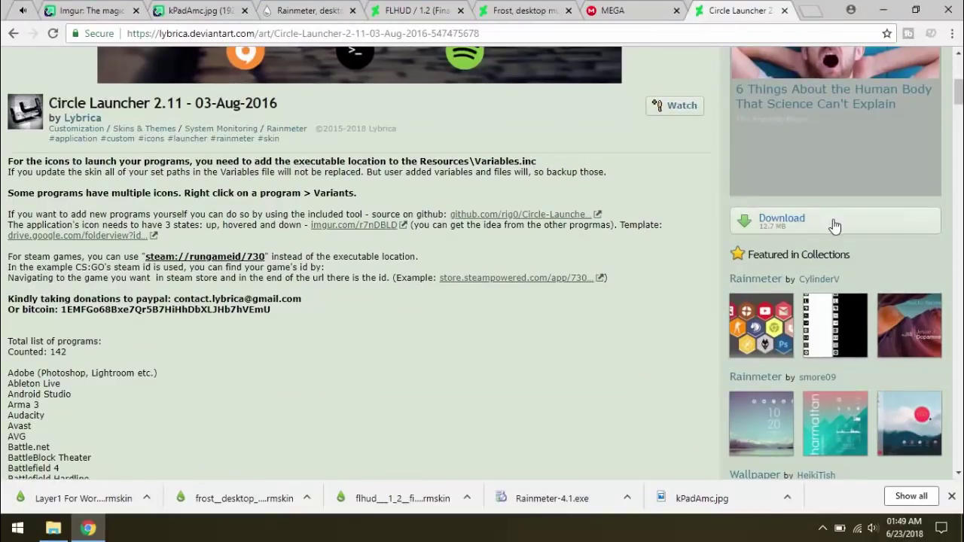
pyautogui.click(835, 226)
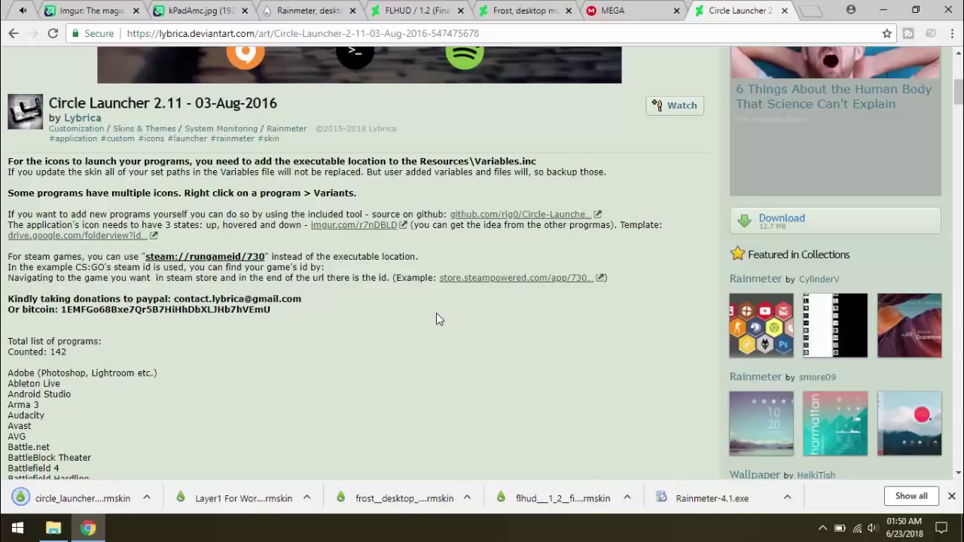
pyautogui.click(83, 498)
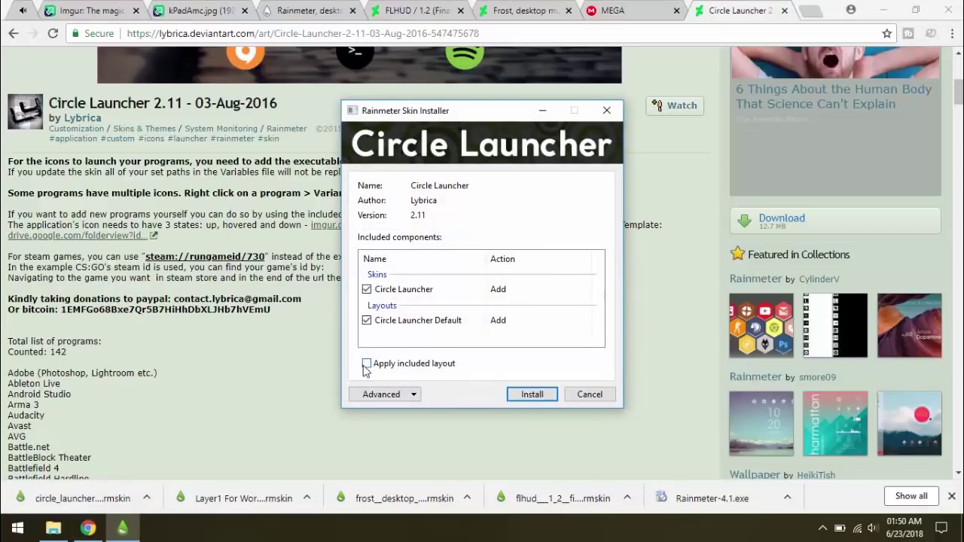
pyautogui.click(523, 396)
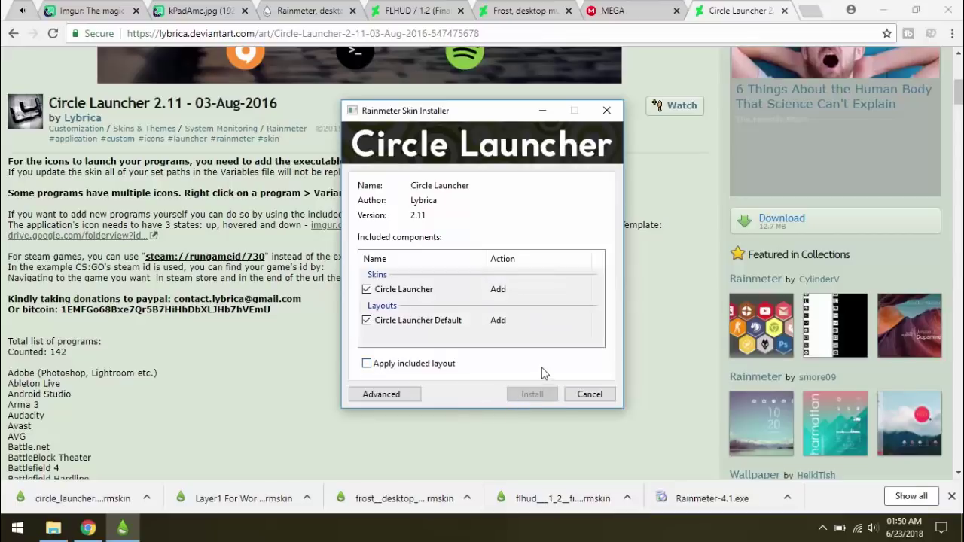
pyautogui.click(892, 12)
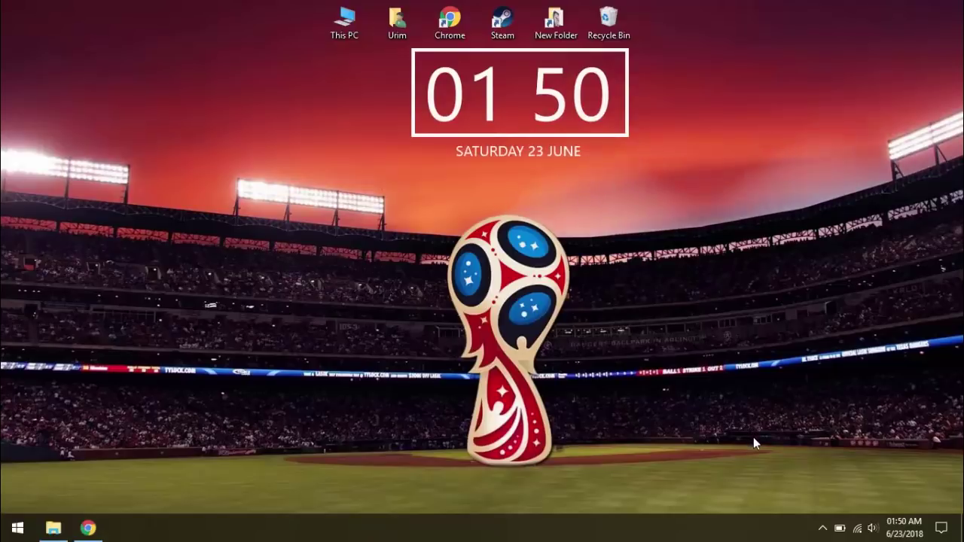
# Step: Load the Google Chrome, Facebook and Onedrive icon skins from the Circle Launcher folder in the Rainmeter manager
pyautogui.click(822, 529)
pyautogui.click(818, 490)
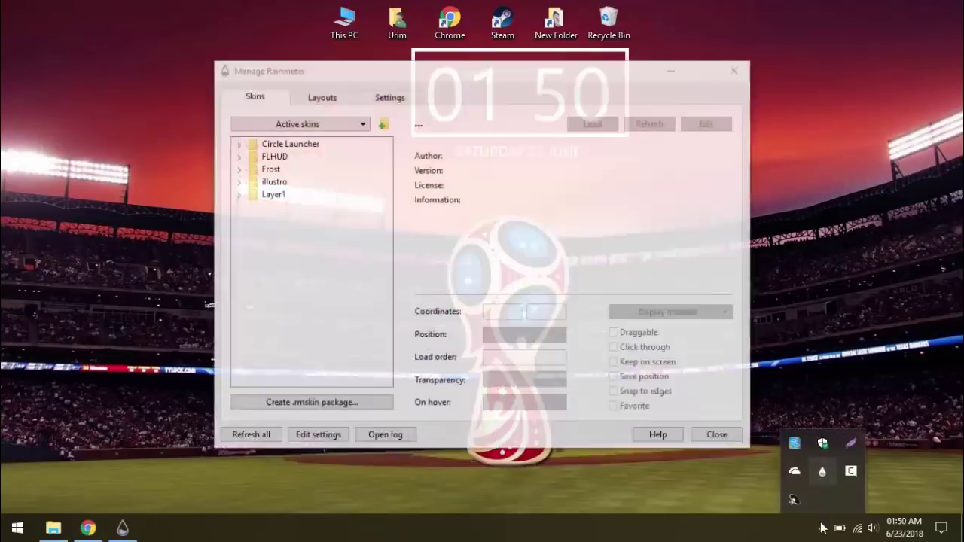
pyautogui.doubleClick(256, 149)
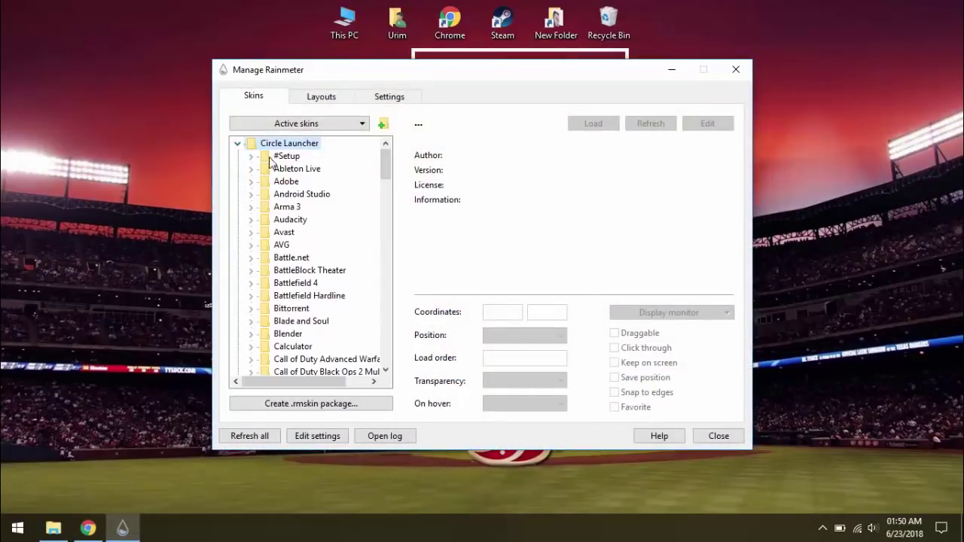
pyautogui.moveTo(380, 77); pyautogui.dragTo(478, 40)
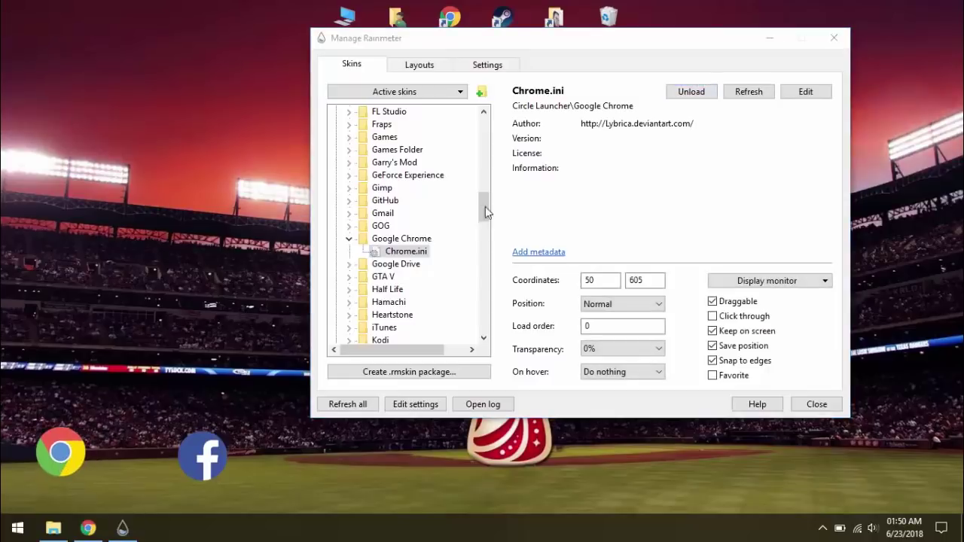
pyautogui.moveTo(486, 206); pyautogui.dragTo(467, 256)
pyautogui.doubleClick(405, 277)
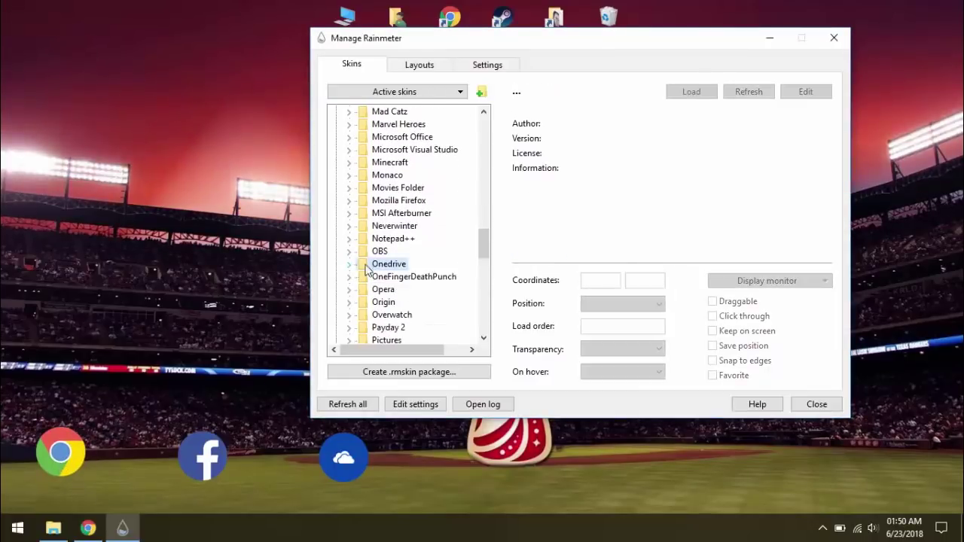
# Step: Load the Reddit, Spotify and Steam icon skins from the Circle Launcher folder in the Rainmeter manager
pyautogui.scroll(-4, 367, 296)
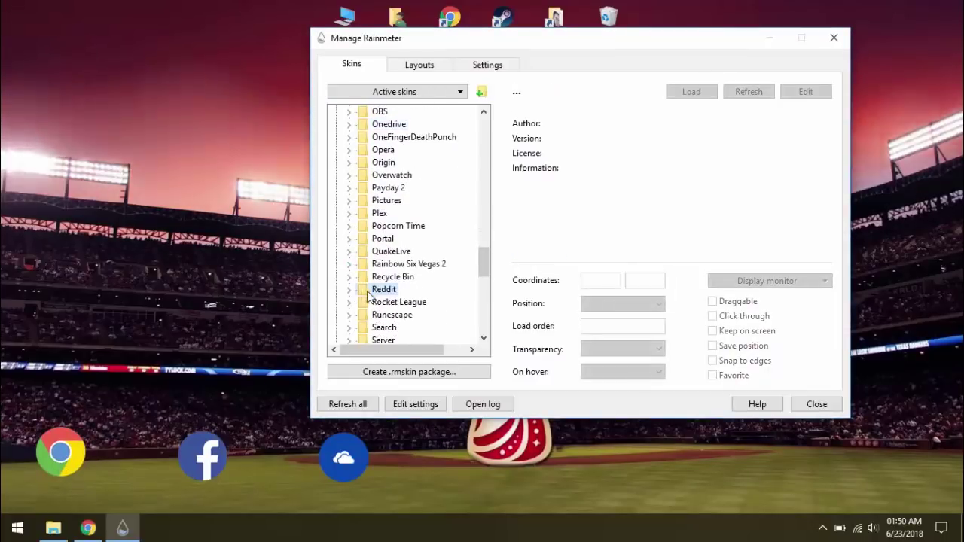
pyautogui.doubleClick(383, 290)
pyautogui.doubleClick(407, 302)
pyautogui.scroll(-10, 348, 282)
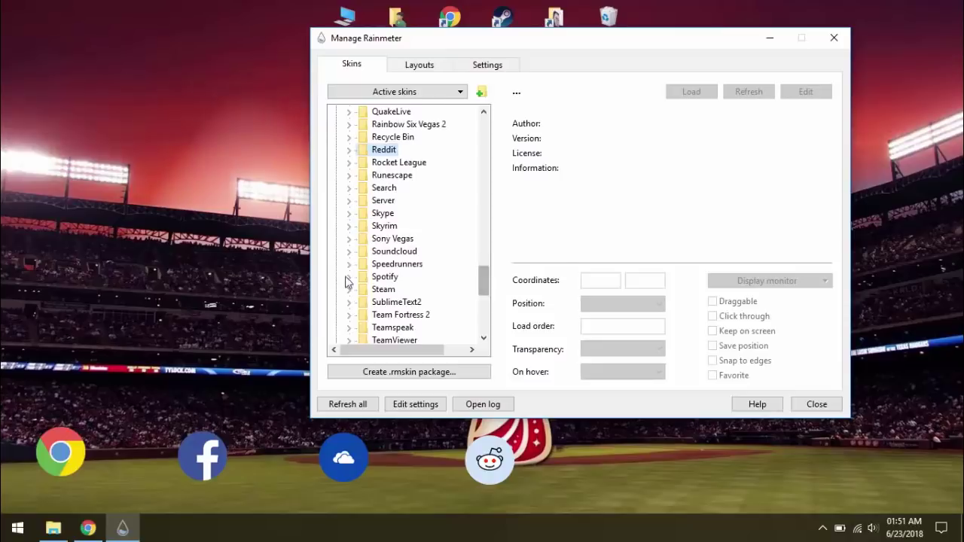
pyautogui.doubleClick(385, 276)
pyautogui.click(396, 302)
pyautogui.doubleClick(395, 276)
pyautogui.doubleClick(383, 277)
pyautogui.doubleClick(405, 289)
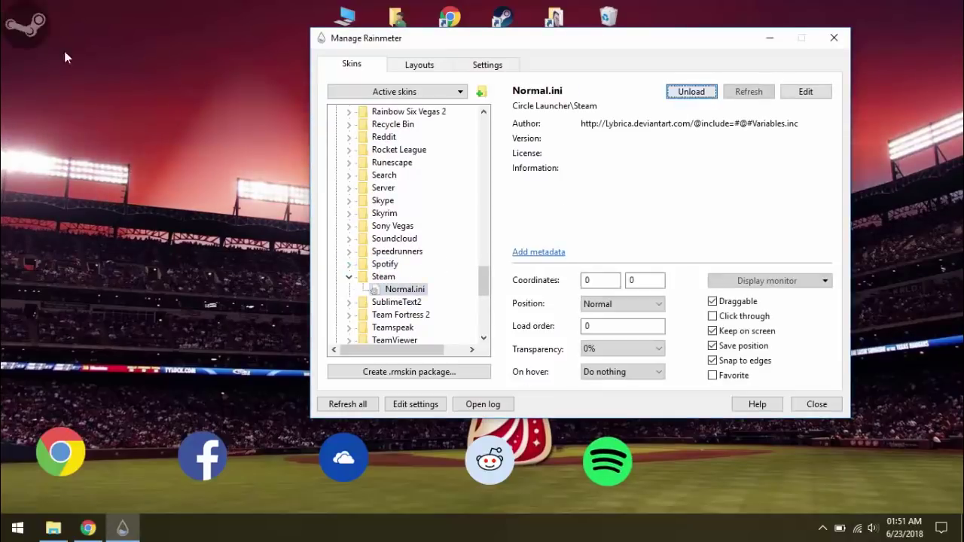
# Step: Load the Youtube icon skin from the Circle Launcher folder, close the manager, and space the seven icons in a row across the desktop
pyautogui.scroll(-7, 407, 302)
pyautogui.doubleClick(383, 312)
pyautogui.doubleClick(404, 288)
pyautogui.press('Escape')
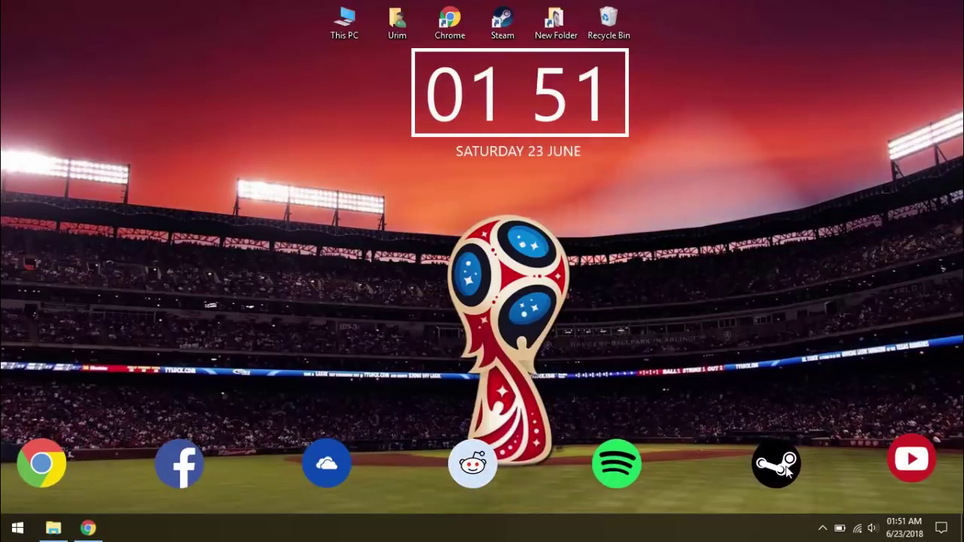
# Step: Set the transparency of the Google Chrome and Facebook launcher icons to 80%
pyautogui.rightClick(33, 461)
pyautogui.moveTo(162, 352)
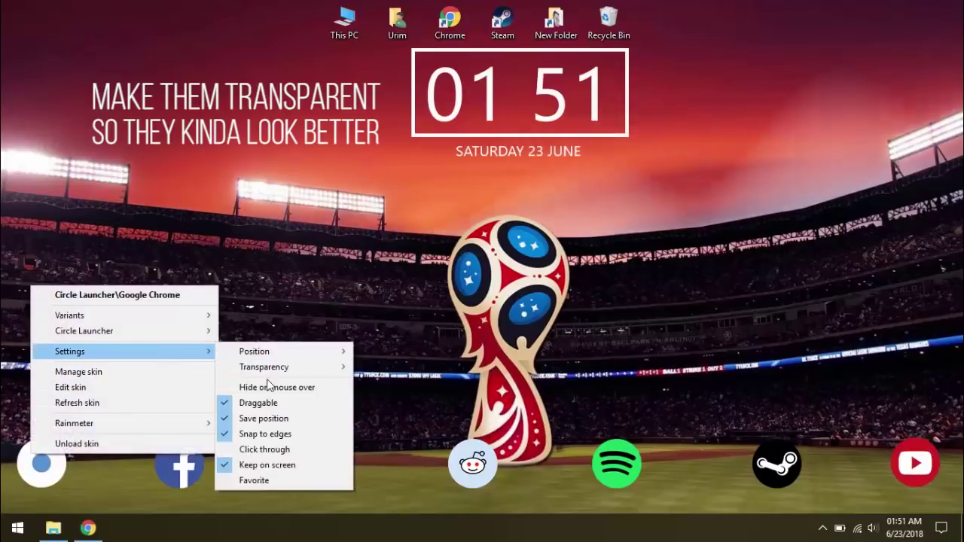
pyautogui.moveTo(336, 369)
pyautogui.click(399, 302)
pyautogui.rightClick(187, 461)
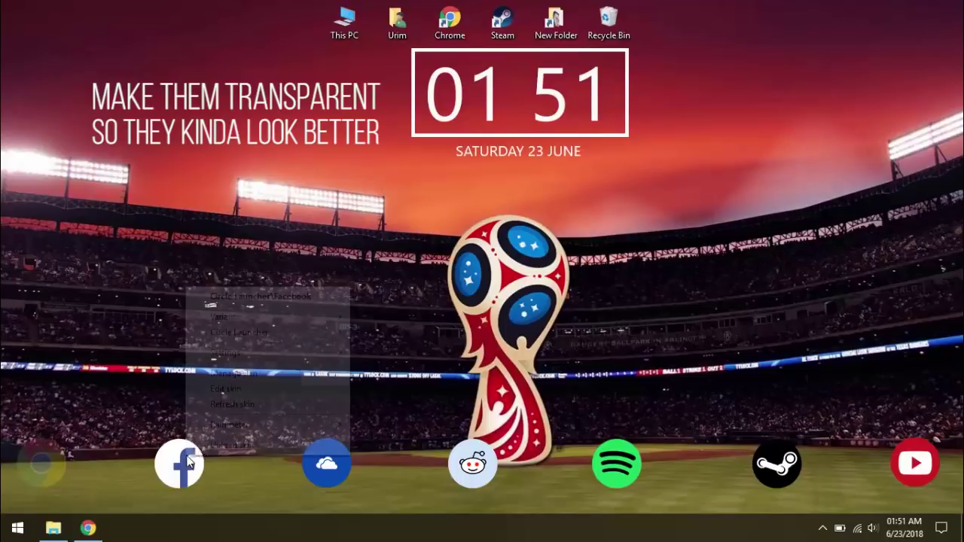
pyautogui.moveTo(343, 355)
pyautogui.moveTo(403, 376)
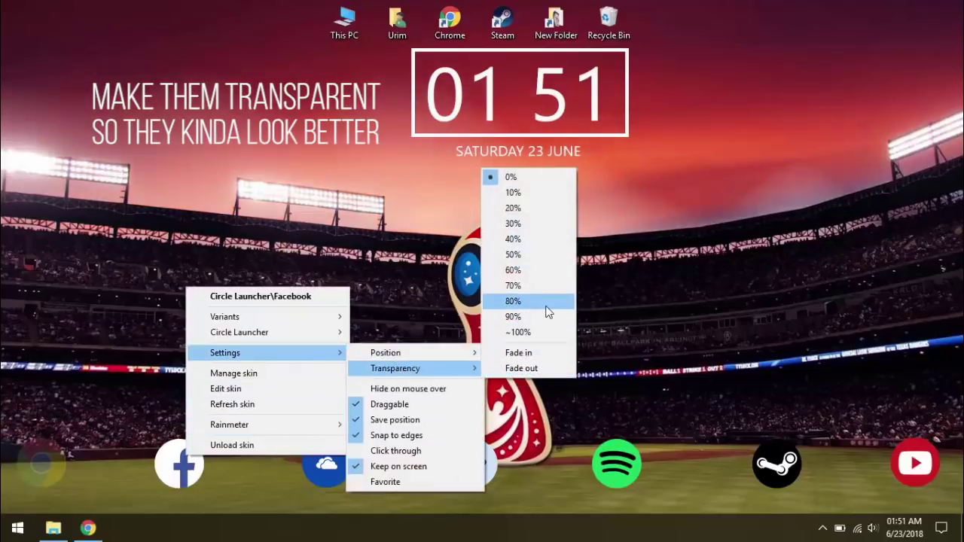
pyautogui.click(548, 303)
# Step: Set the transparency of the Reddit and Onedrive launcher icons to 80%
pyautogui.rightClick(471, 464)
pyautogui.moveTo(527, 370)
pyautogui.moveTo(691, 386)
pyautogui.click(787, 318)
pyautogui.rightClick(327, 461)
pyautogui.click(642, 310)
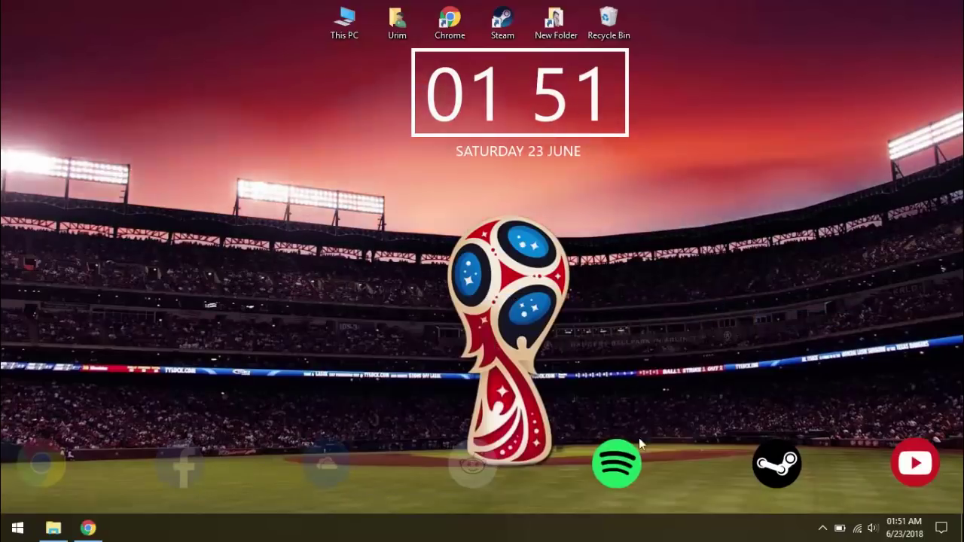
# Step: Set the transparency of the Spotify, Steam and Youtube launcher icons to 80%
pyautogui.rightClick(636, 452)
pyautogui.moveTo(671, 346)
pyautogui.moveTo(850, 366)
pyautogui.click(720, 296)
pyautogui.rightClick(787, 461)
pyautogui.rightClick(915, 467)
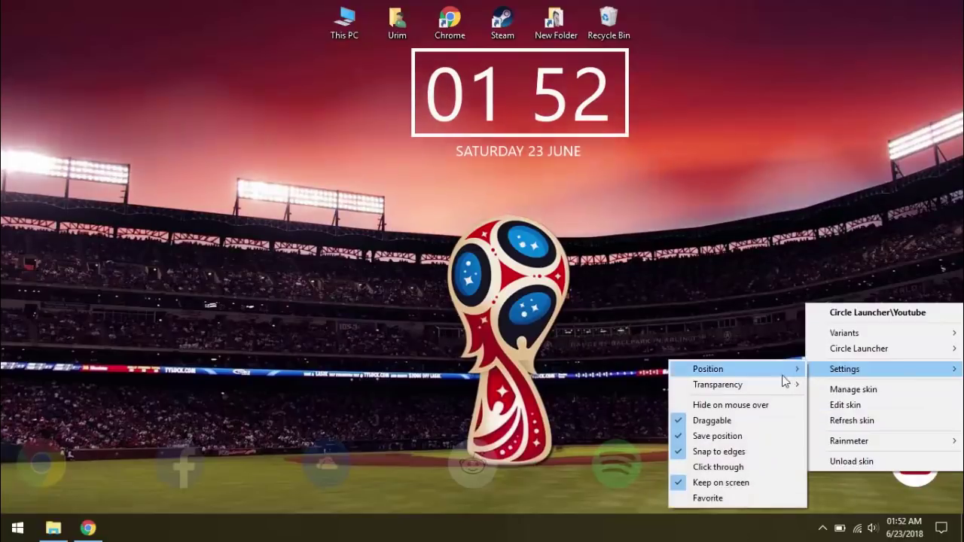
pyautogui.moveTo(718, 384)
pyautogui.click(836, 320)
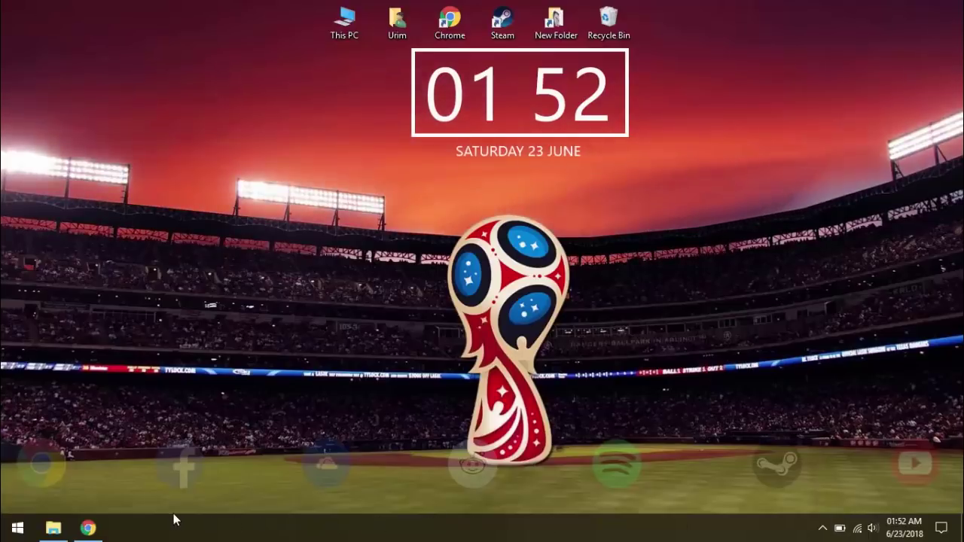
# Step: Enable the Fade in transparency effect for the Google Chrome and Facebook launcher icons
pyautogui.rightClick(64, 454)
pyautogui.moveTo(128, 351)
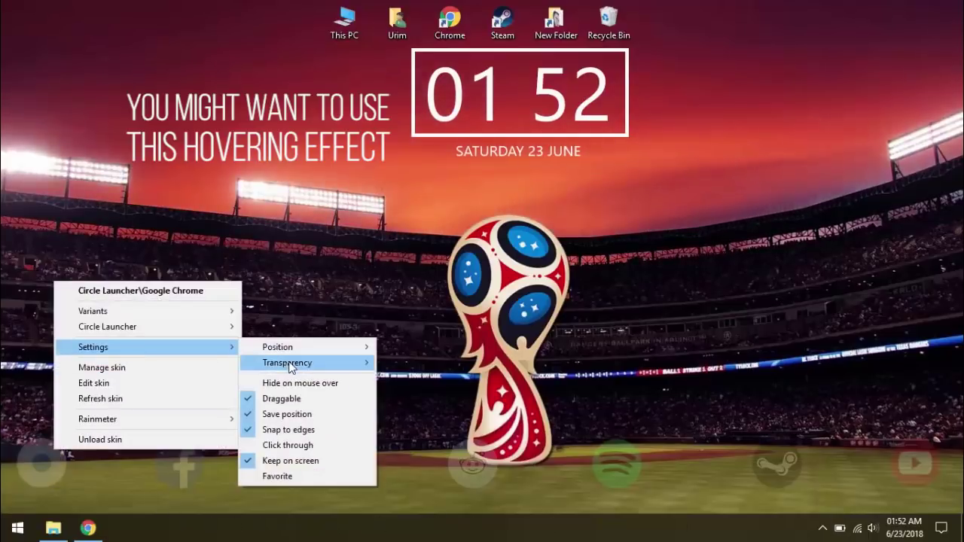
pyautogui.moveTo(291, 365)
pyautogui.click(410, 347)
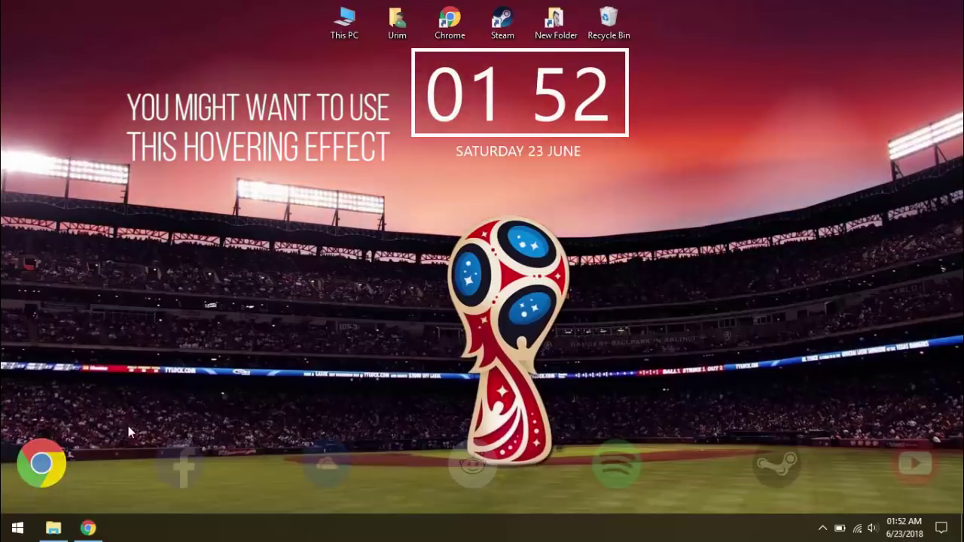
pyautogui.rightClick(187, 458)
pyautogui.moveTo(226, 351)
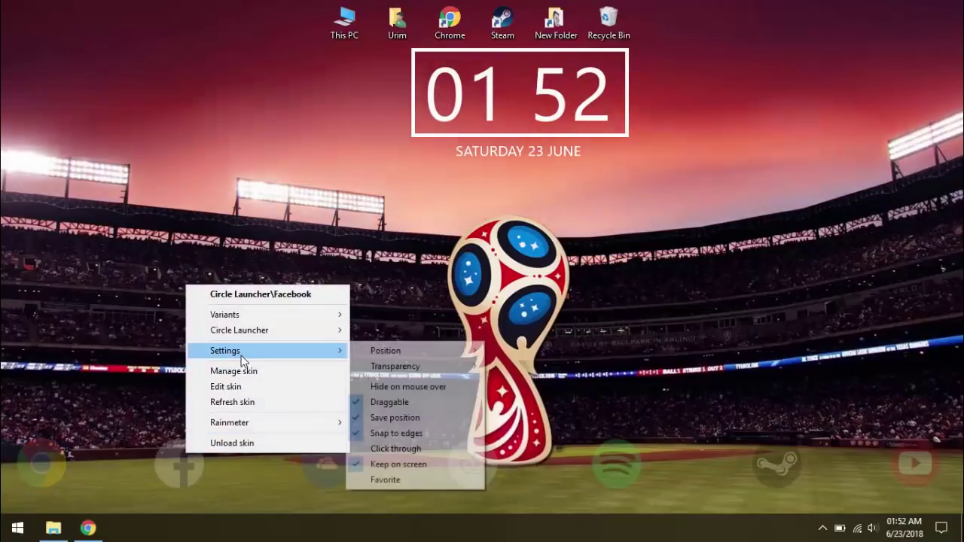
pyautogui.moveTo(395, 366)
pyautogui.click(518, 350)
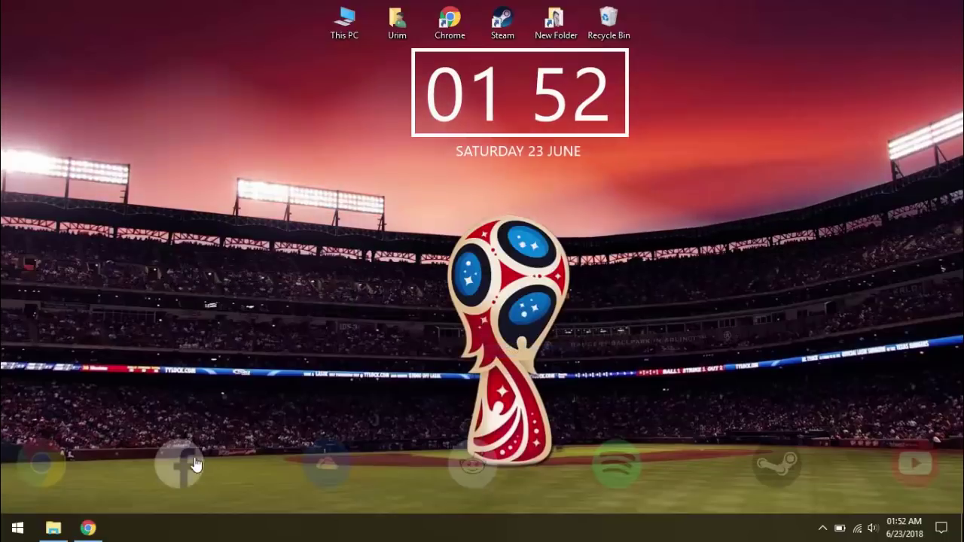
# Step: Enable the Fade in transparency effect for the Onedrive and Reddit launcher icons
pyautogui.rightClick(355, 448)
pyautogui.rightClick(334, 458)
pyautogui.moveTo(421, 355)
pyautogui.moveTo(543, 370)
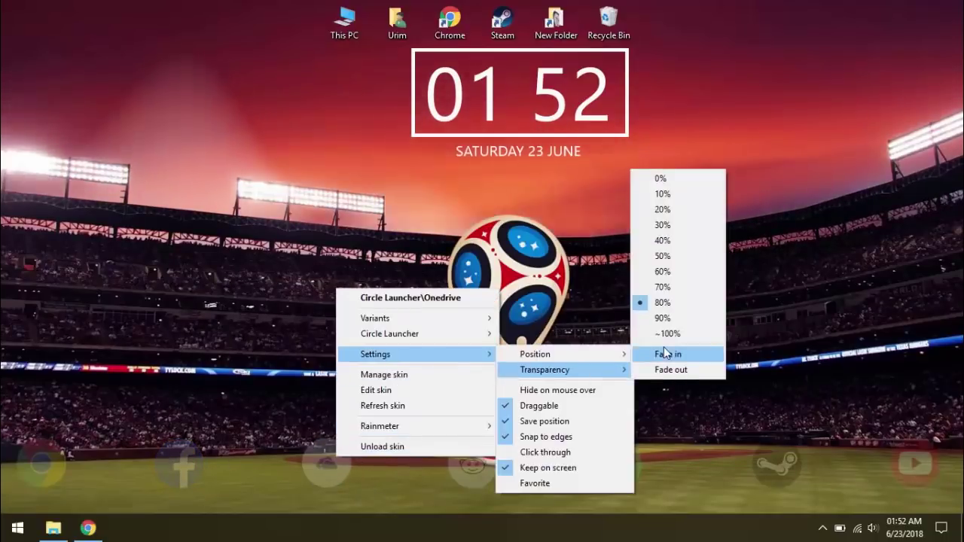
pyautogui.click(659, 355)
pyautogui.rightClick(484, 458)
pyautogui.moveTo(583, 368)
pyautogui.click(803, 354)
# Step: Enable the Fade in transparency effect for the Spotify, Steam and Youtube launcher icons
pyautogui.rightClick(629, 461)
pyautogui.moveTo(645, 355)
pyautogui.moveTo(807, 370)
pyautogui.click(735, 352)
pyautogui.rightClick(778, 460)
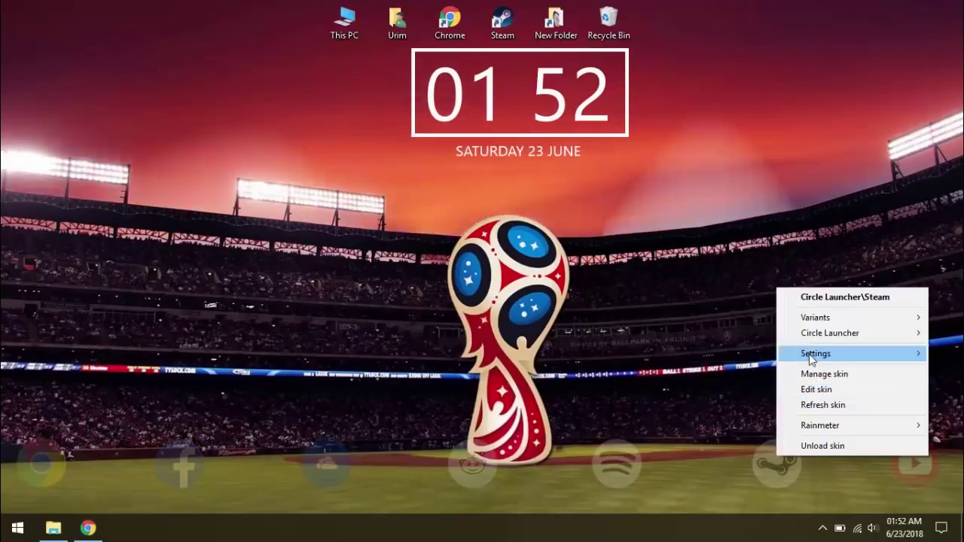
pyautogui.click(821, 353)
pyautogui.rightClick(898, 446)
pyautogui.moveTo(829, 340)
pyautogui.moveTo(784, 362)
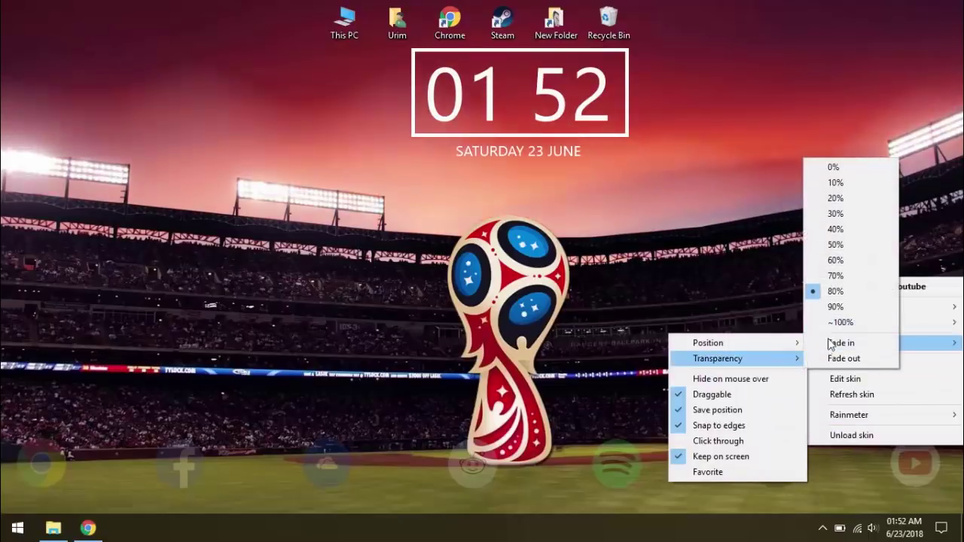
pyautogui.click(836, 341)
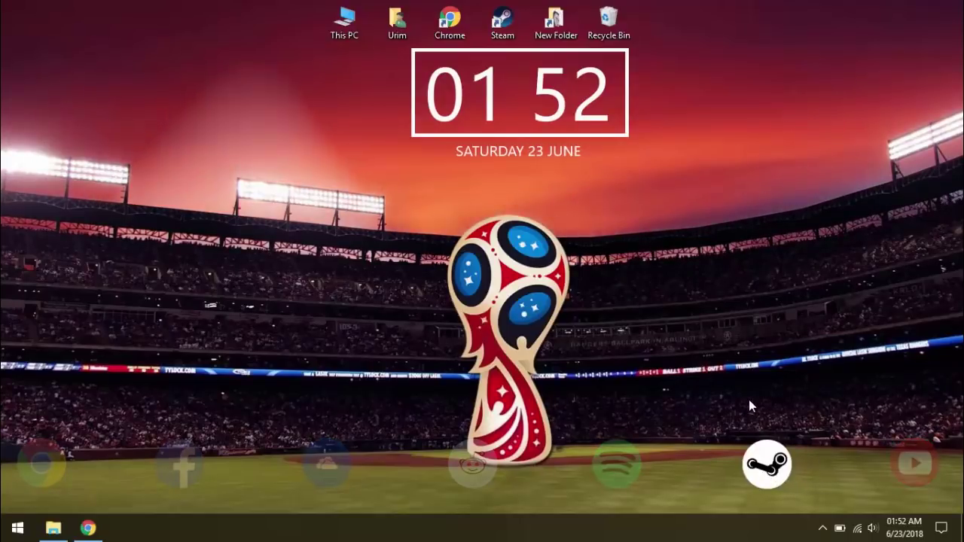
# Step: Turn on automatic hiding of the taskbar in desktop mode in the Windows taskbar settings and close Settings
pyautogui.rightClick(339, 529)
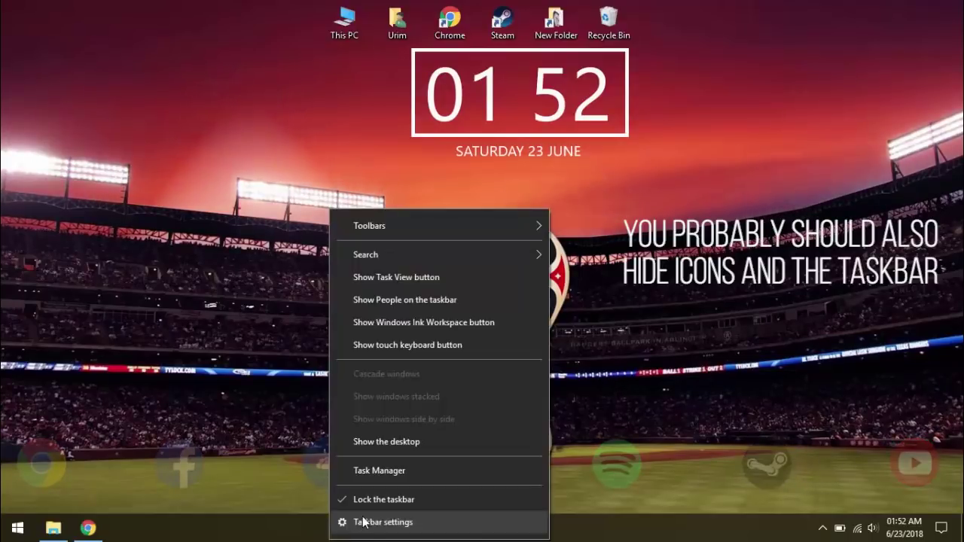
pyautogui.click(364, 523)
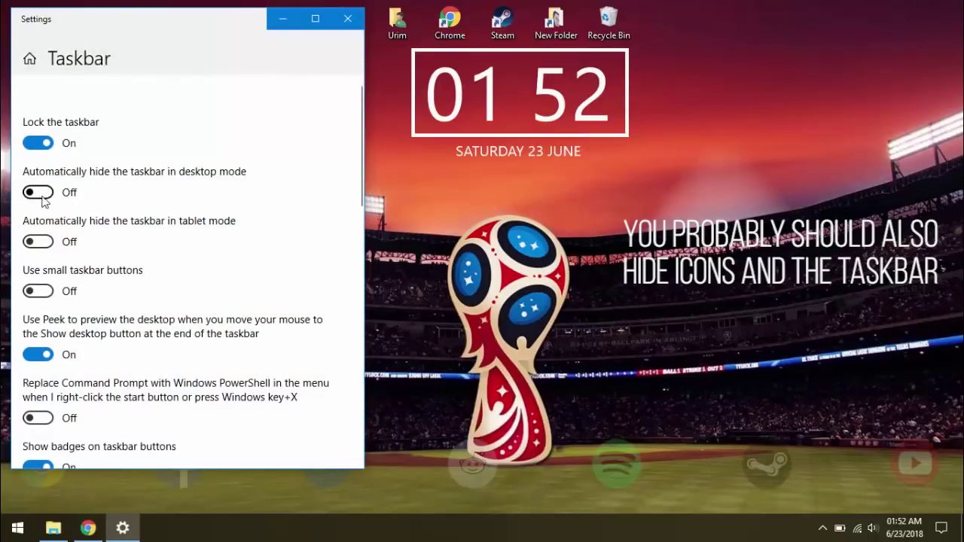
pyautogui.click(32, 194)
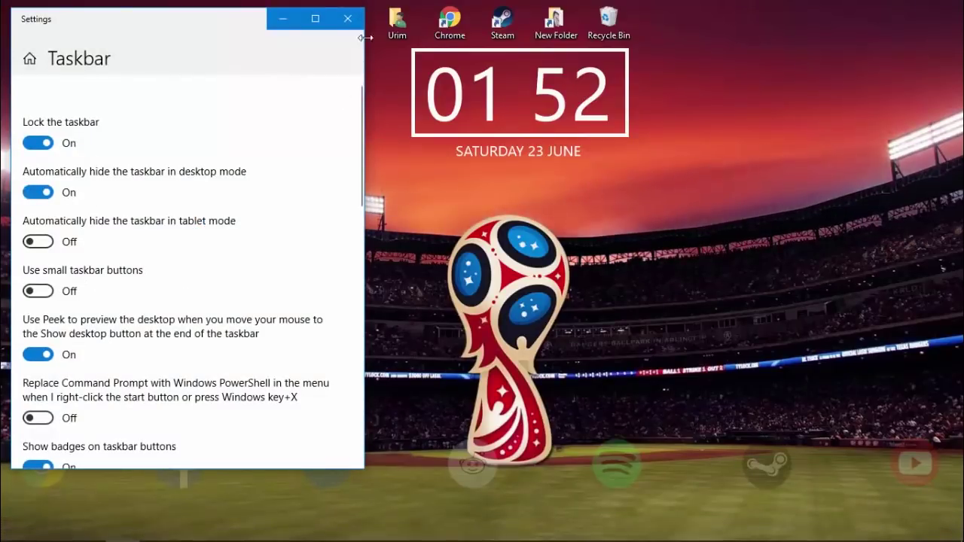
pyautogui.click(347, 18)
# Step: Hide the desktop icons and move the clock slightly upward on the desktop
pyautogui.rightClick(274, 73)
pyautogui.moveTo(277, 85)
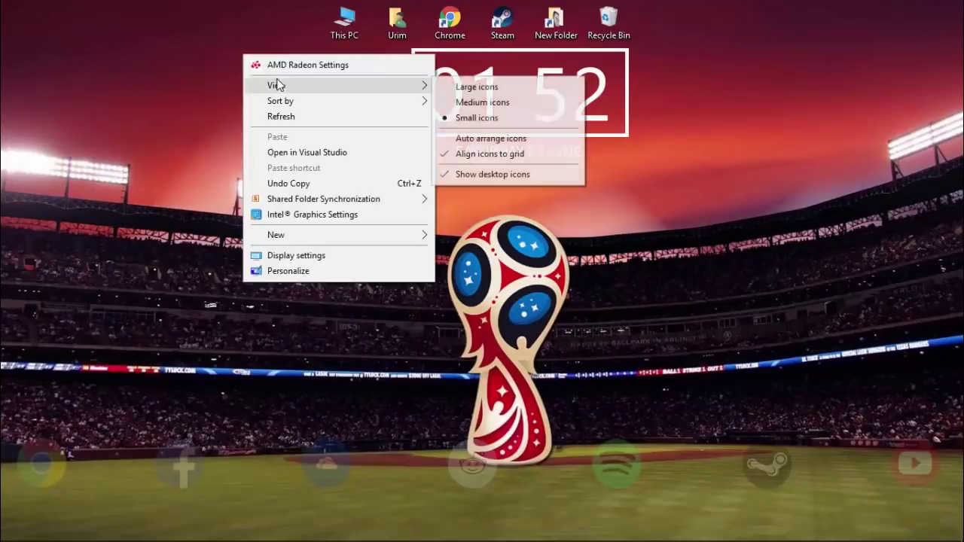
pyautogui.click(492, 174)
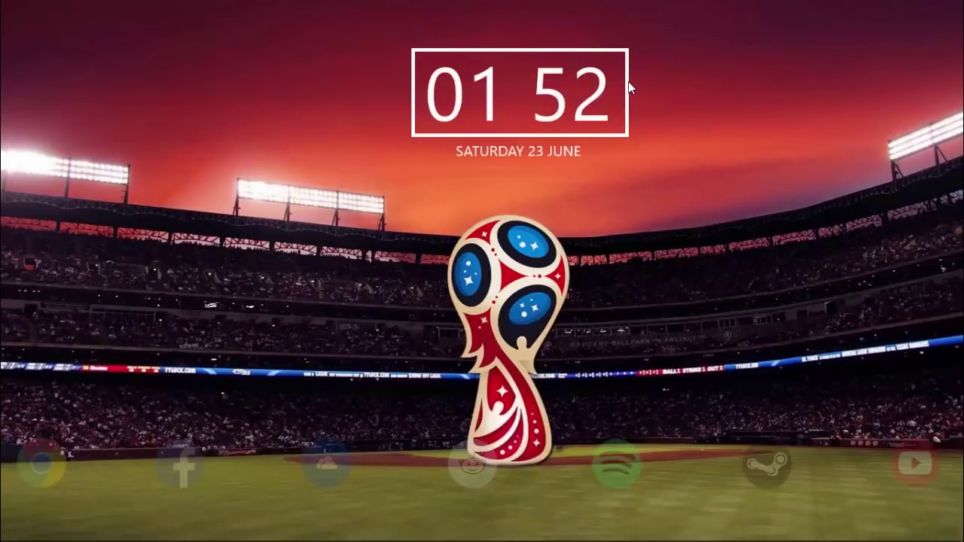
pyautogui.moveTo(629, 81); pyautogui.dragTo(630, 76)
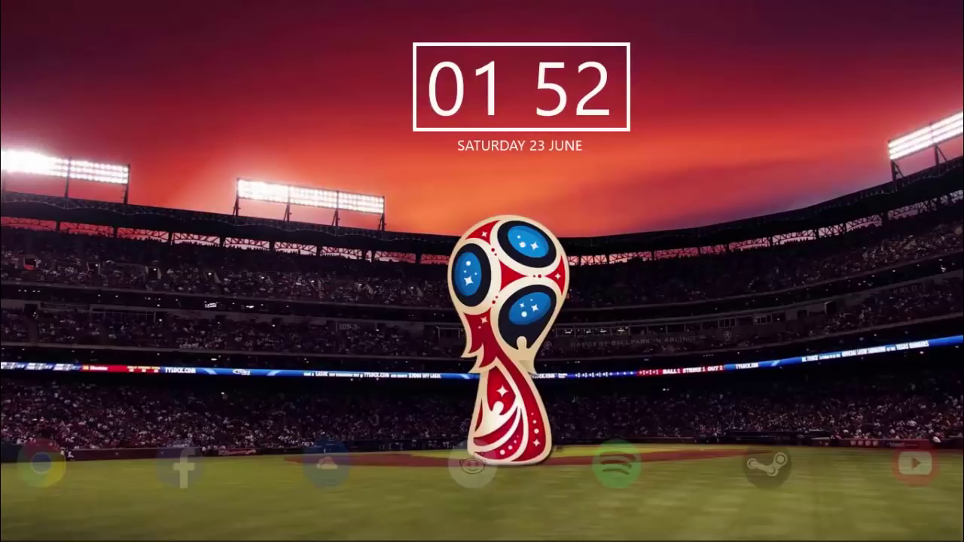